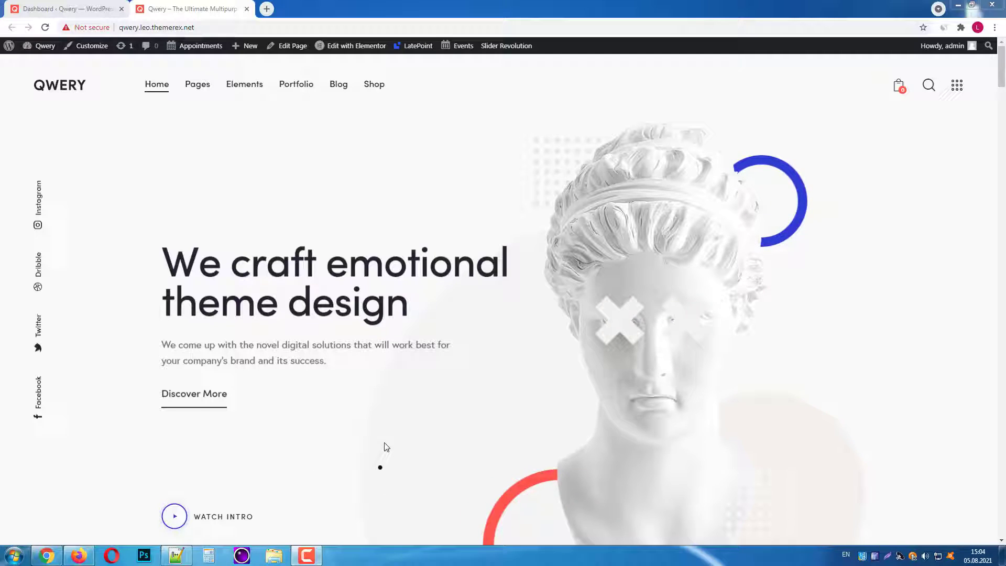
Step: Scroll down through the current page to review it
scroll(370, 399, "down", 6)
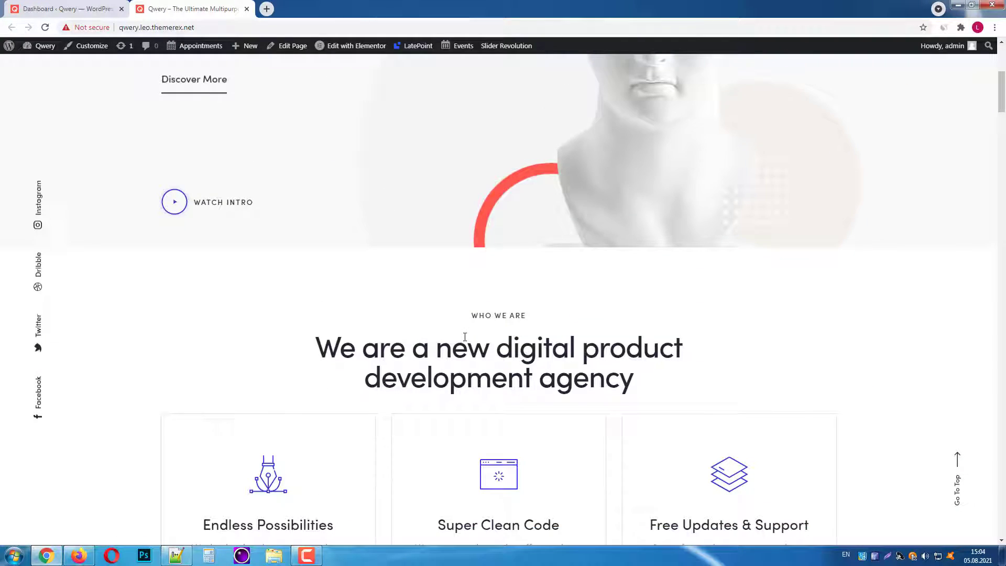
scroll(676, 380, "down", 8)
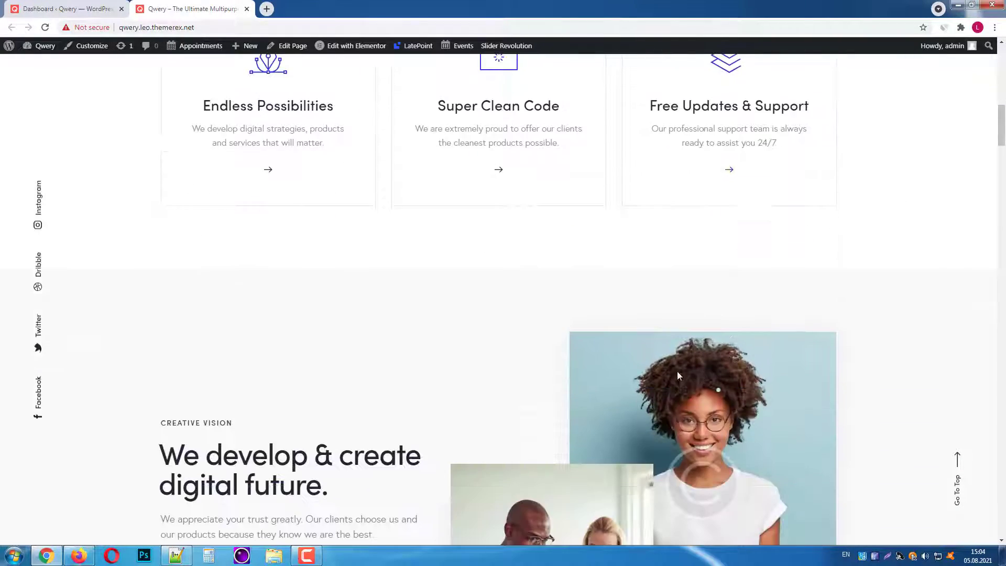
scroll(360, 452, "down", 7)
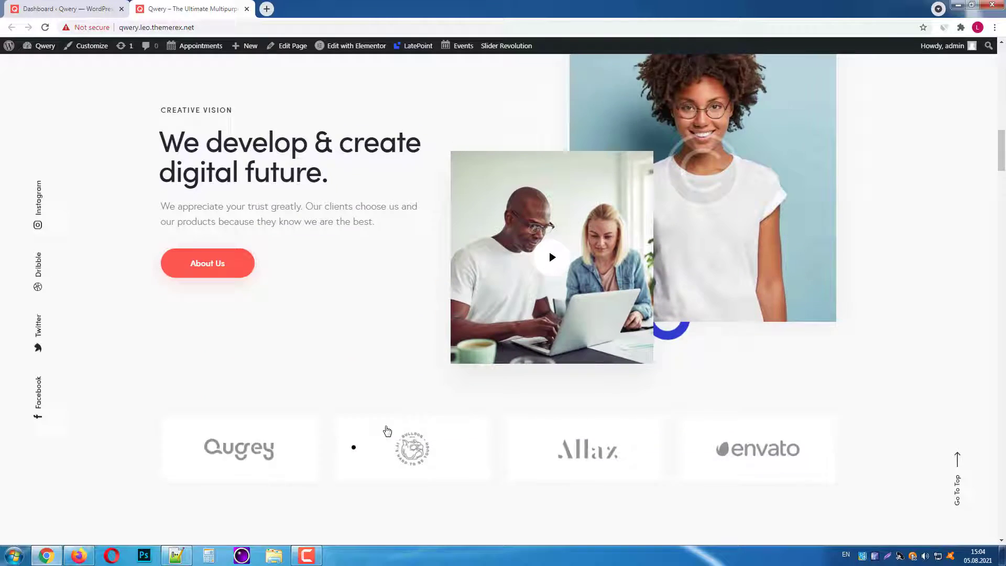
scroll(502, 403, "down", 8)
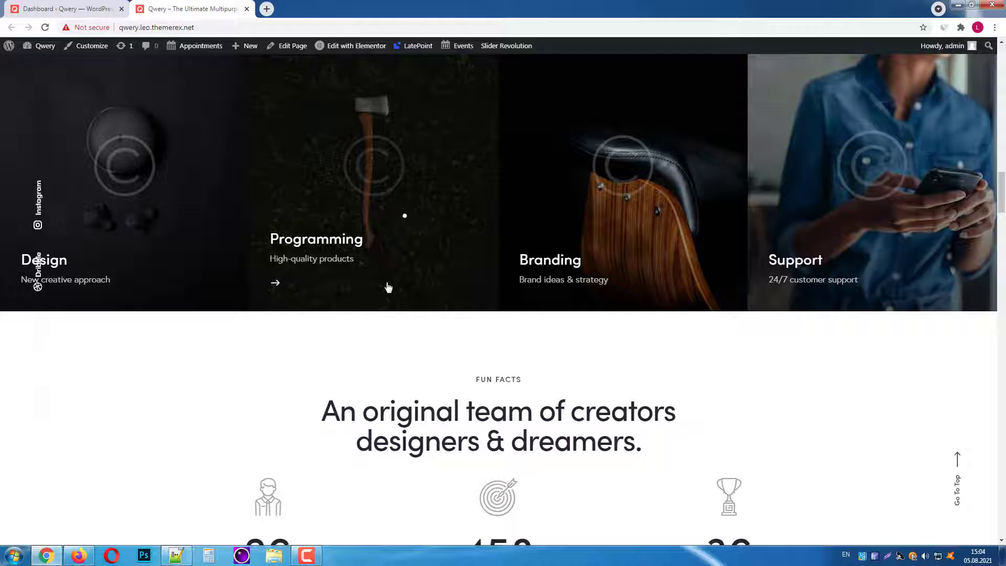
scroll(447, 352, "down", 2)
scroll(503, 422, "down", 11)
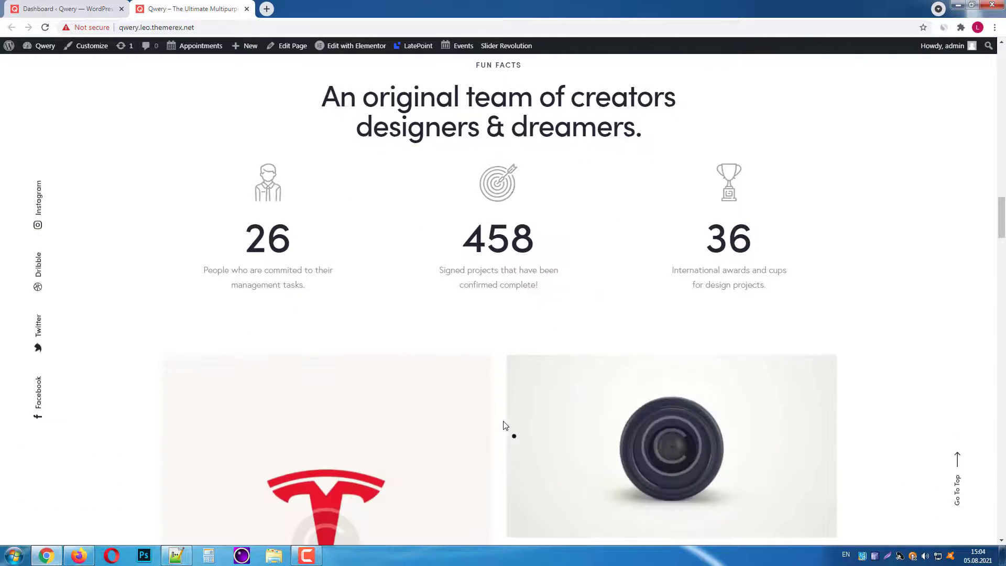
scroll(523, 421, "down", 3)
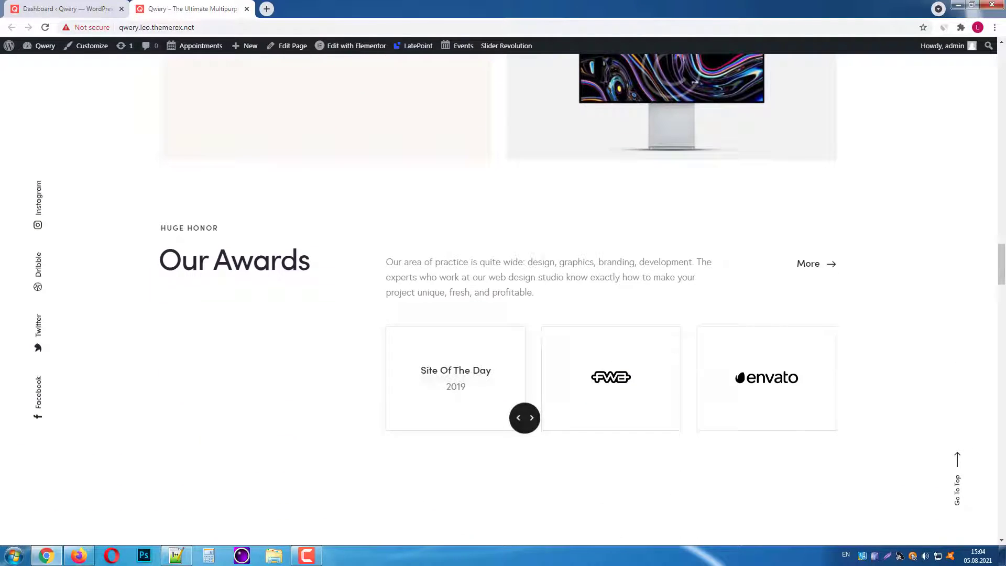
left_click_drag(449, 366, 451, 281)
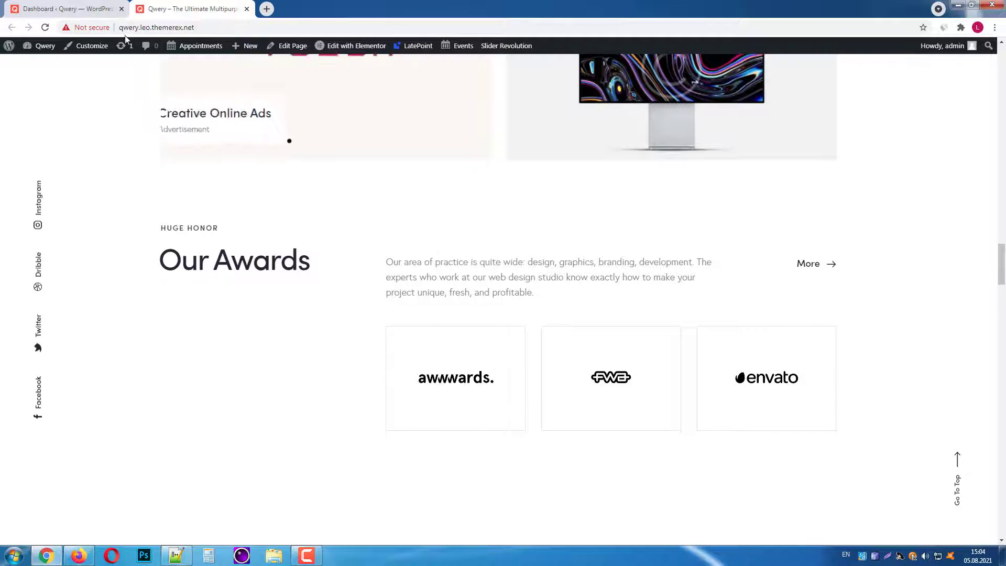
Step: From the dashboard, open Theme Panel > ThemeREX Addons on its Mouse helper tab
left_click(75, 9)
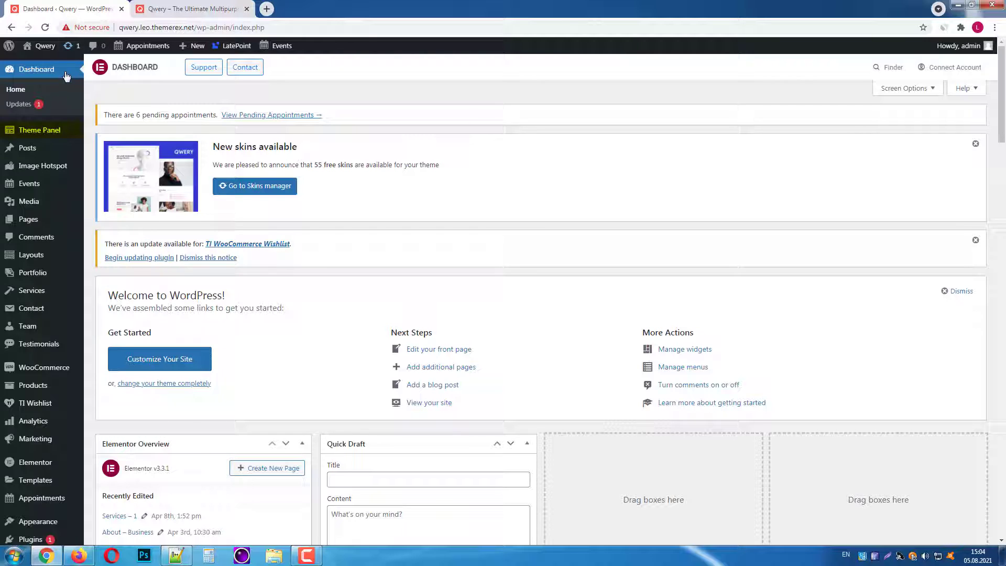
mouse_move(59, 133)
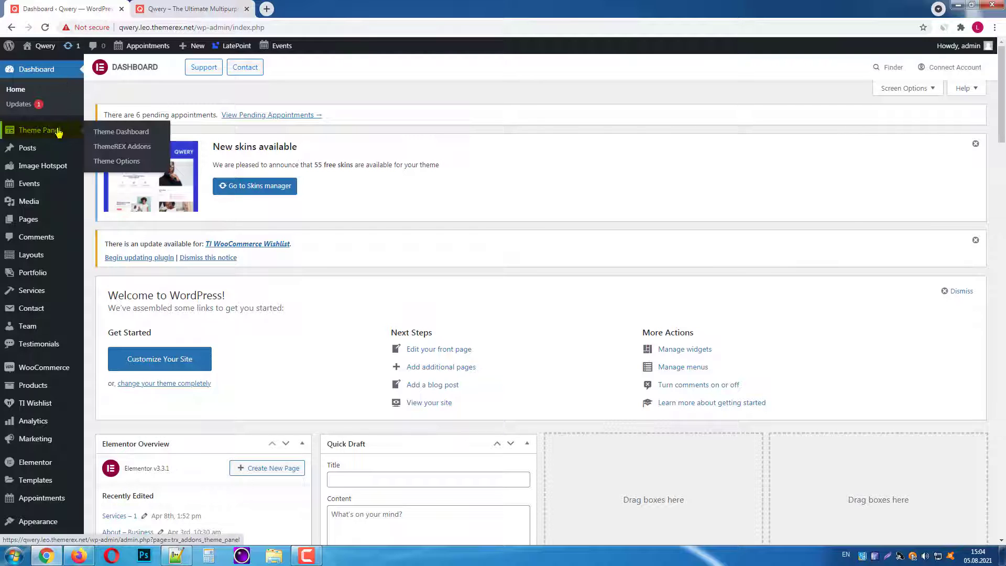
left_click(124, 151)
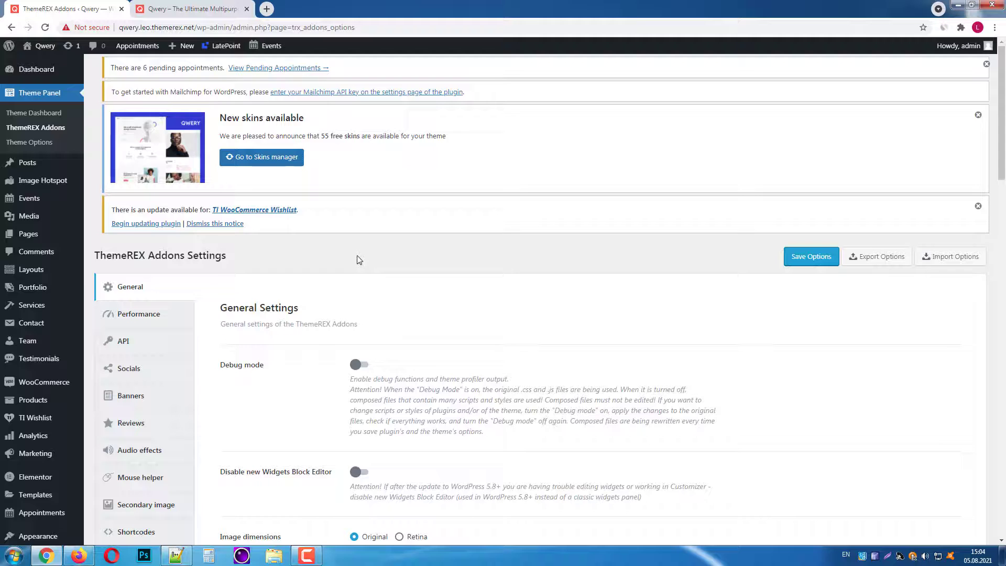
scroll(359, 260, "down", 2)
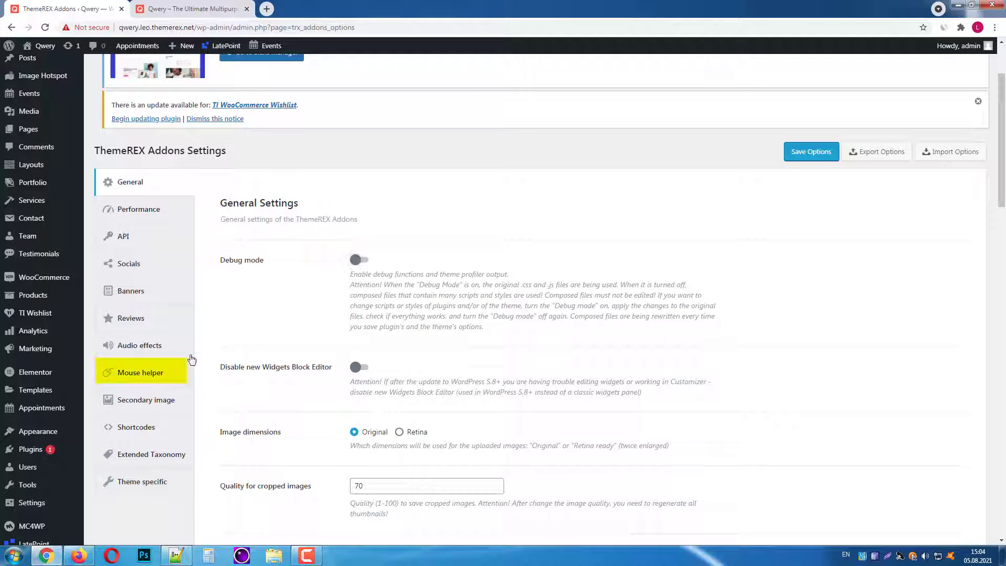
left_click(147, 374)
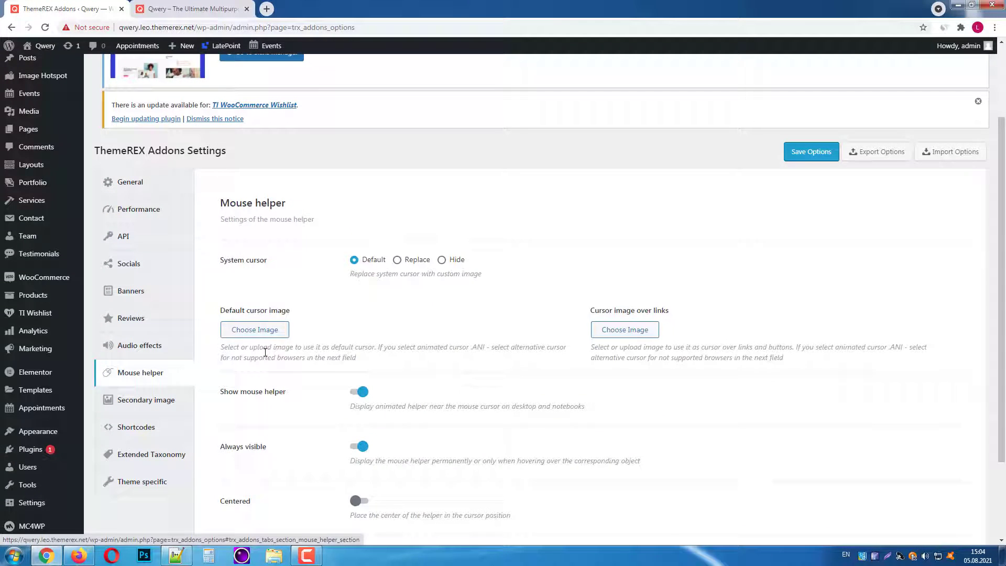
scroll(508, 316, "down", 2)
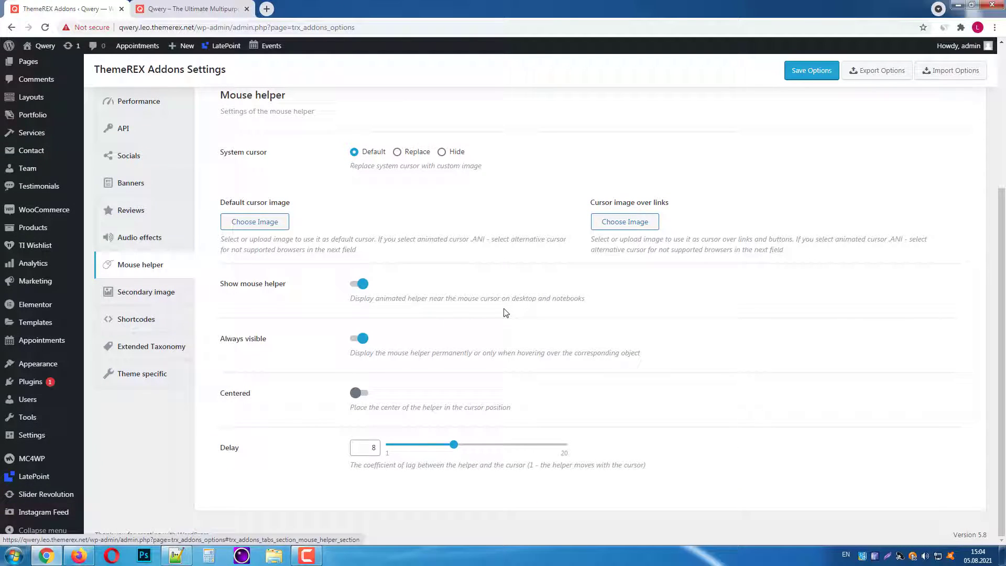
Step: Set System cursor to Replace and upload 99.png as the default cursor image
left_click(398, 152)
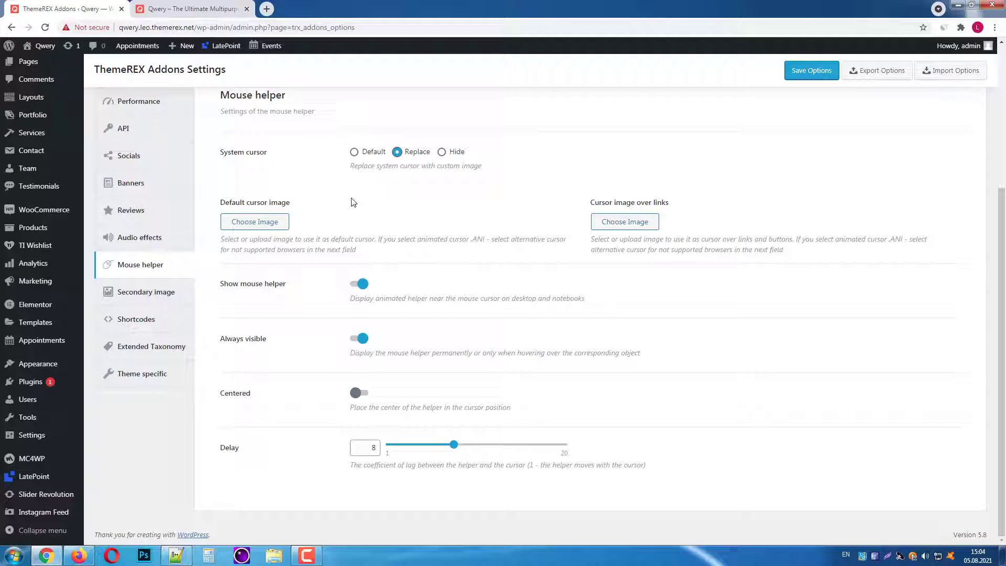
left_click(266, 226)
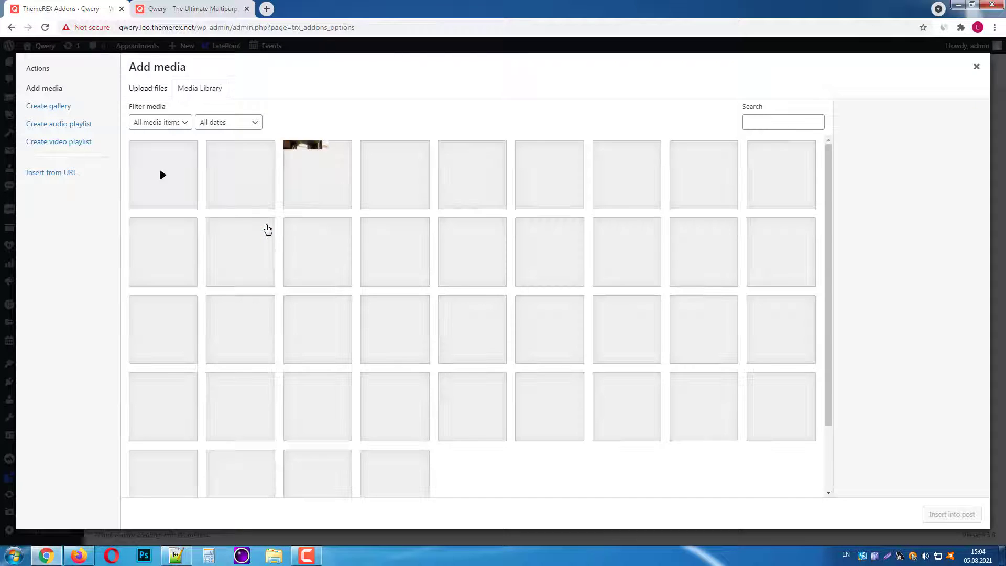
left_click(155, 93)
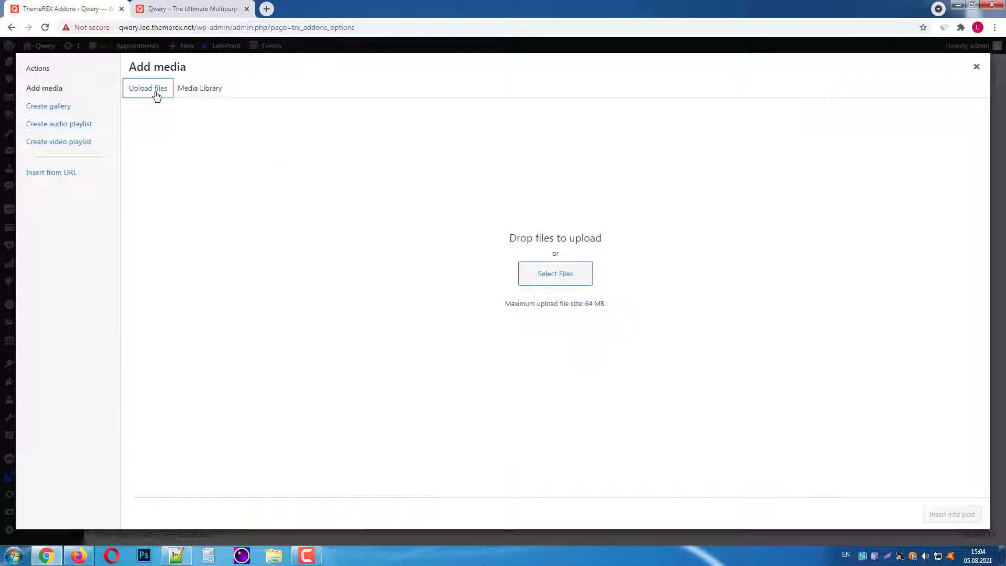
left_click(553, 273)
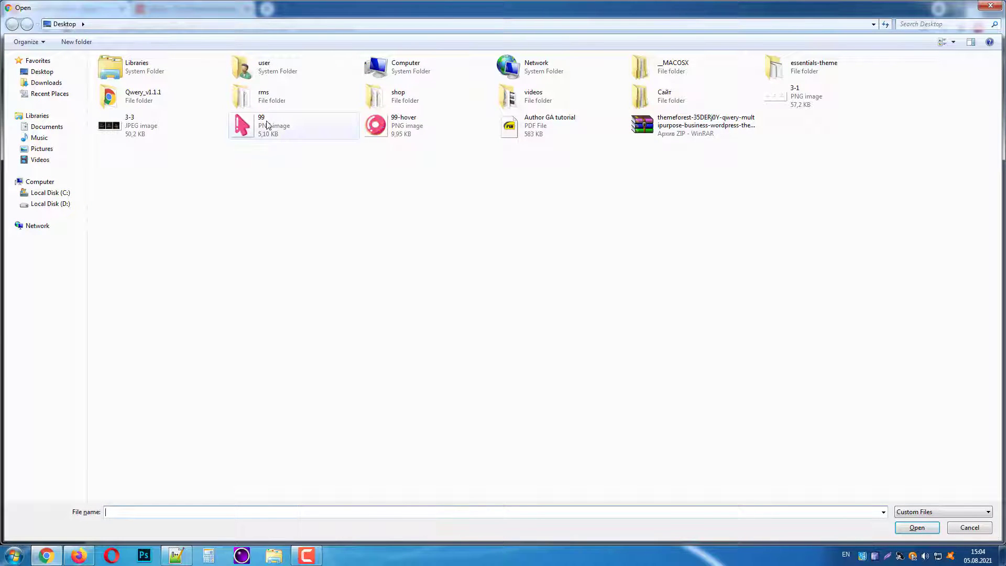
left_click(267, 125)
left_click(917, 527)
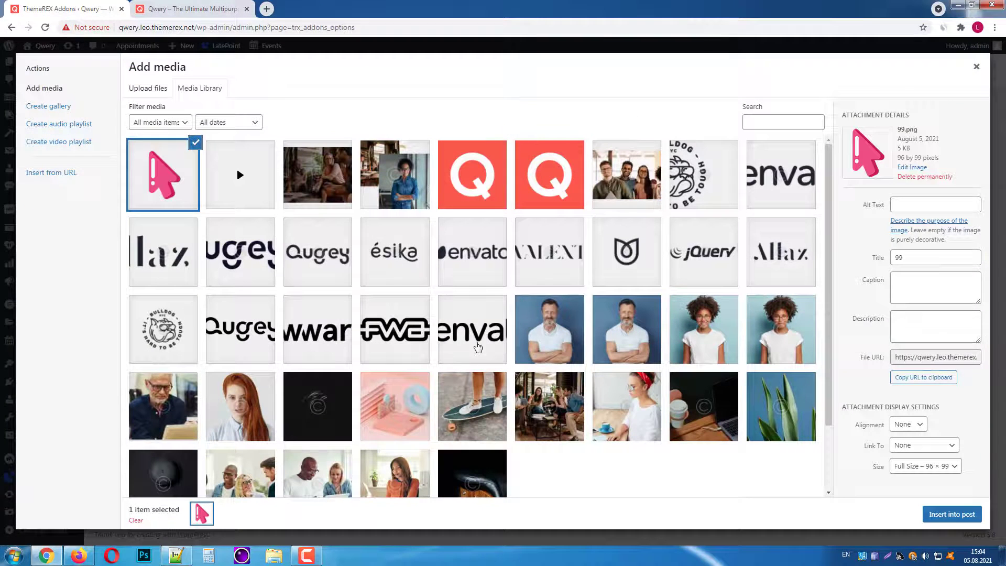
left_click(948, 515)
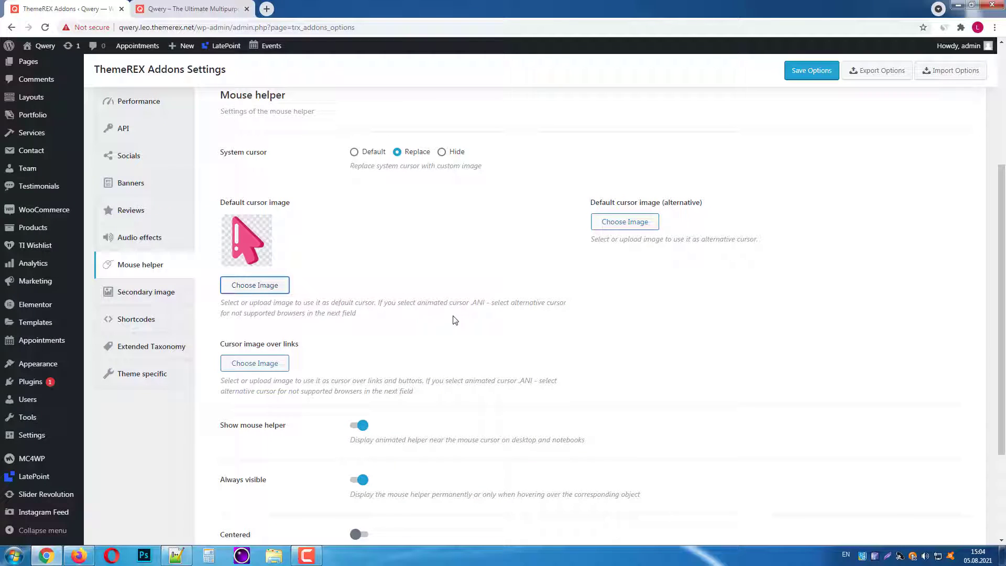
Step: Upload 99-hover.png as the cursor image over links and save the options
left_click(256, 365)
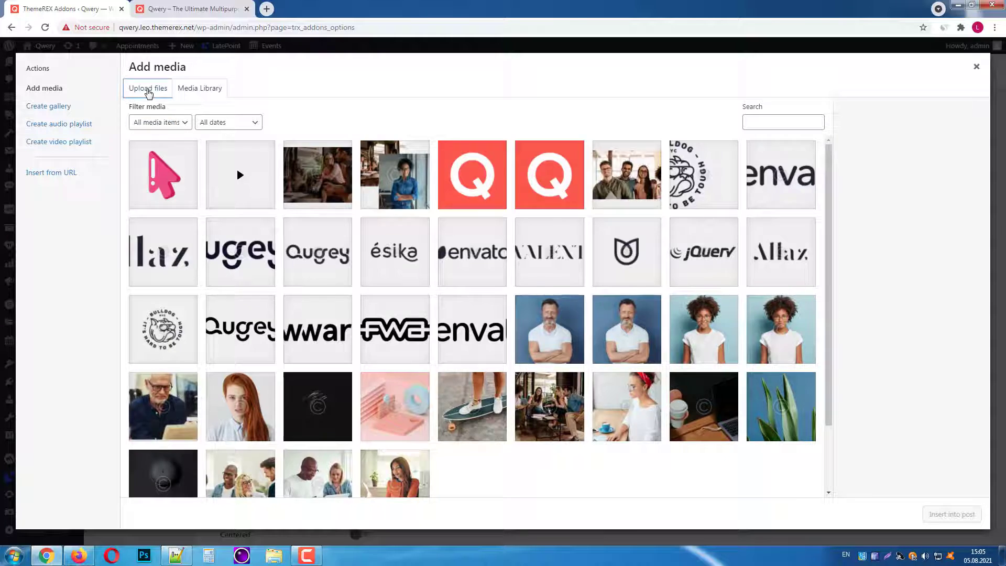
left_click(148, 89)
left_click(548, 275)
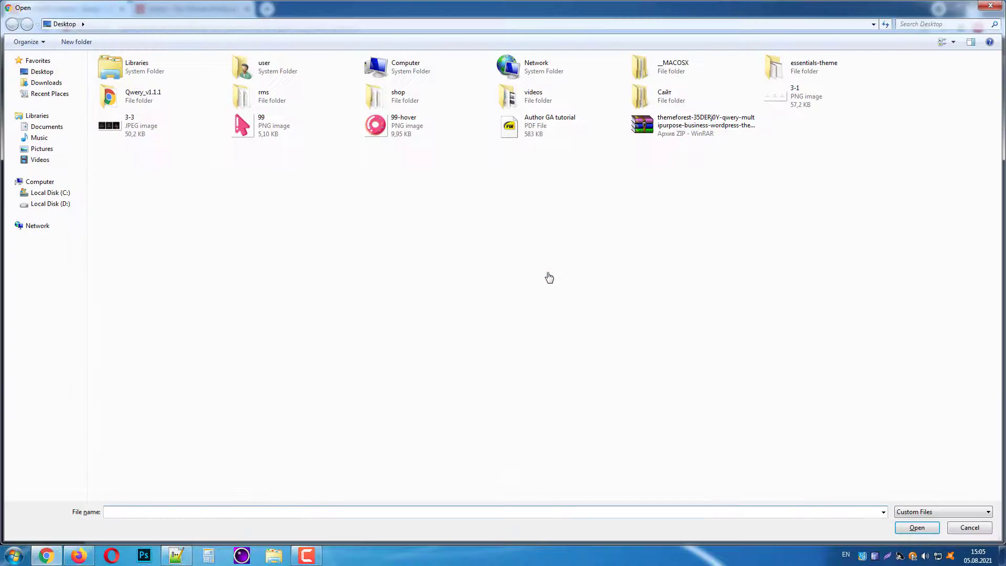
left_click(402, 137)
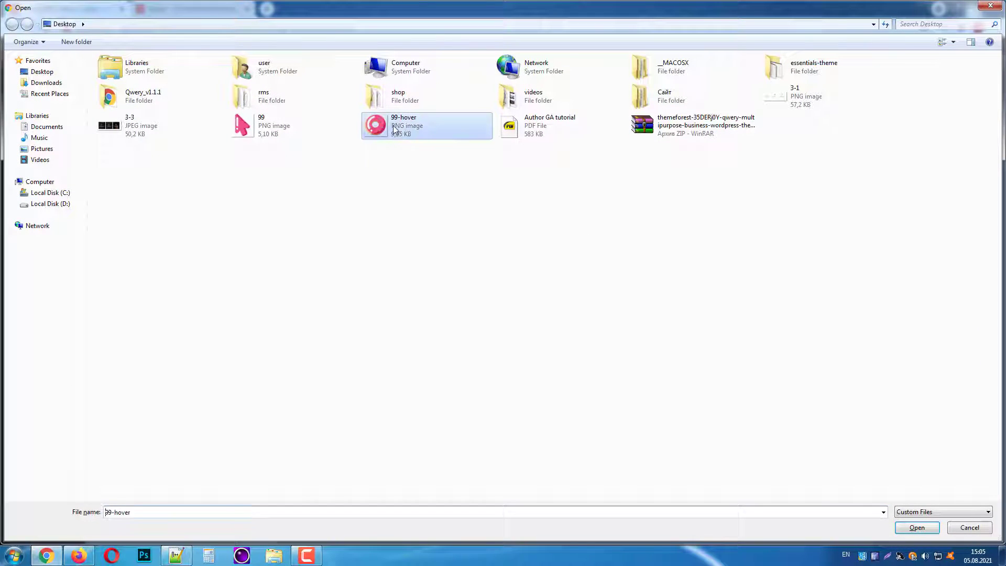
left_click(909, 528)
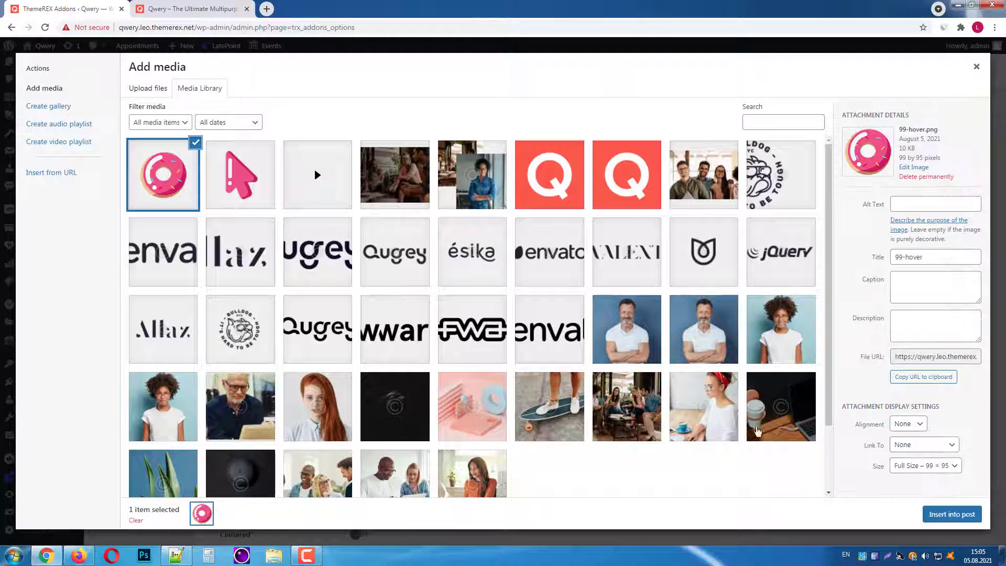
left_click(962, 514)
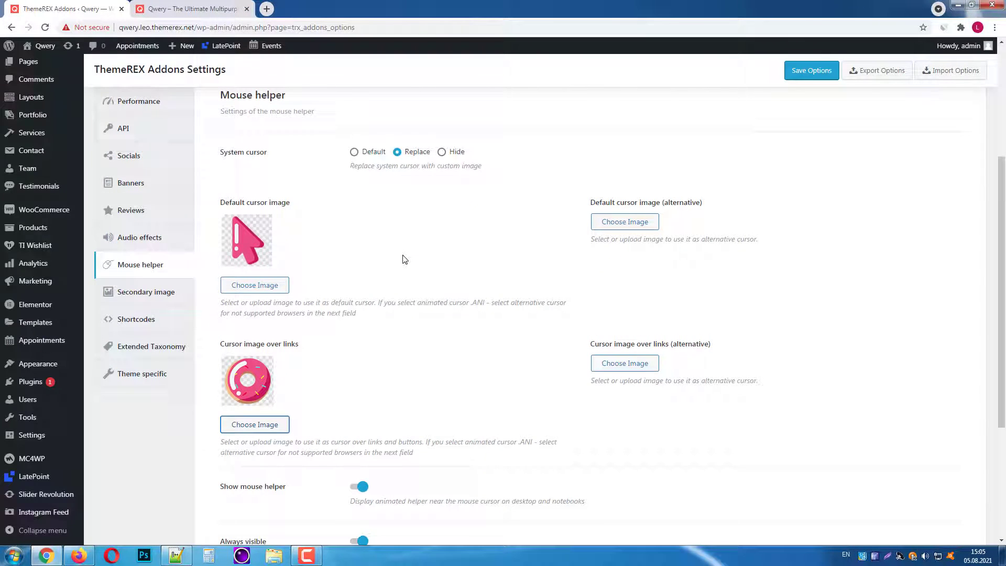
left_click(804, 70)
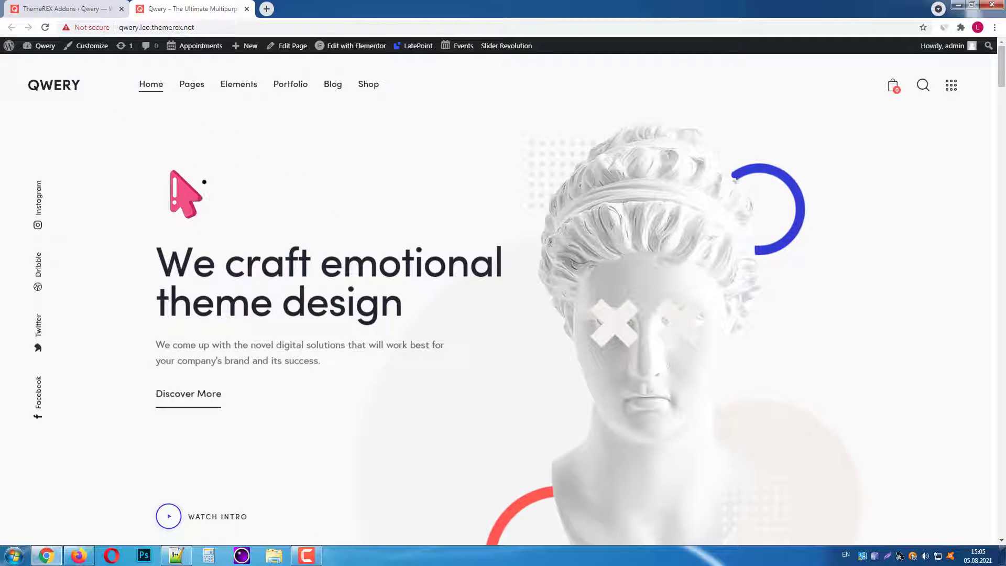
scroll(218, 179, "down", 2)
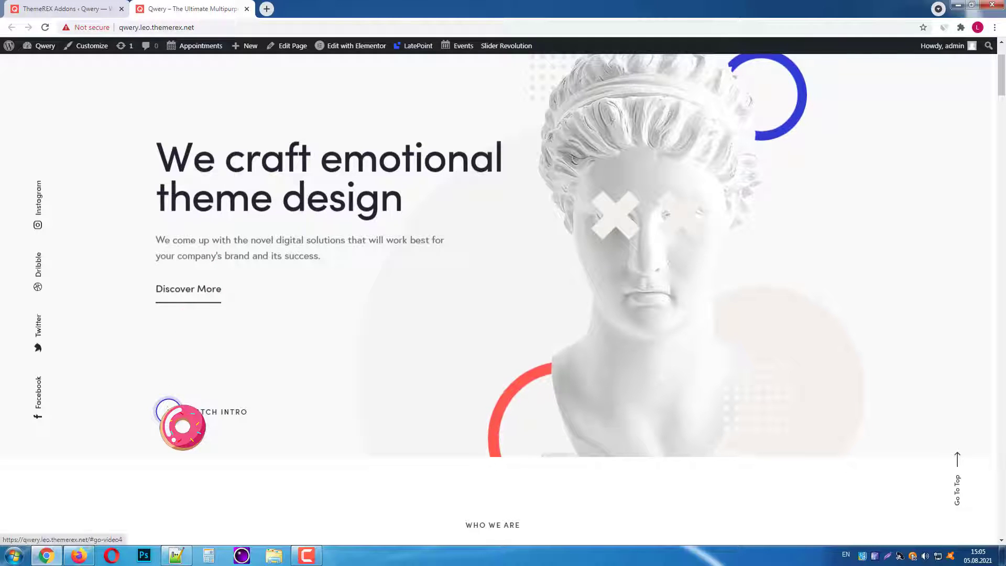
scroll(181, 425, "down", 5)
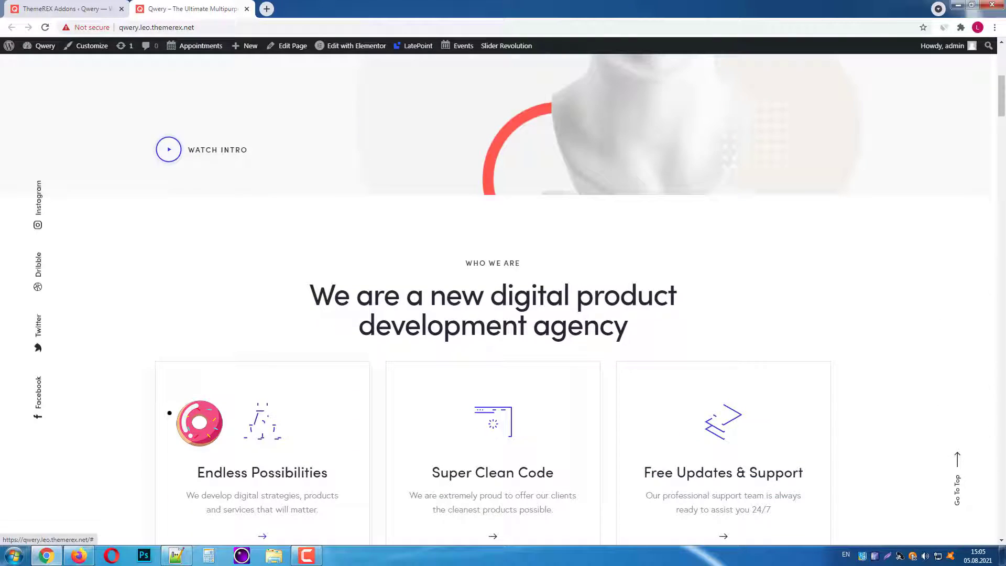
scroll(273, 433, "down", 5)
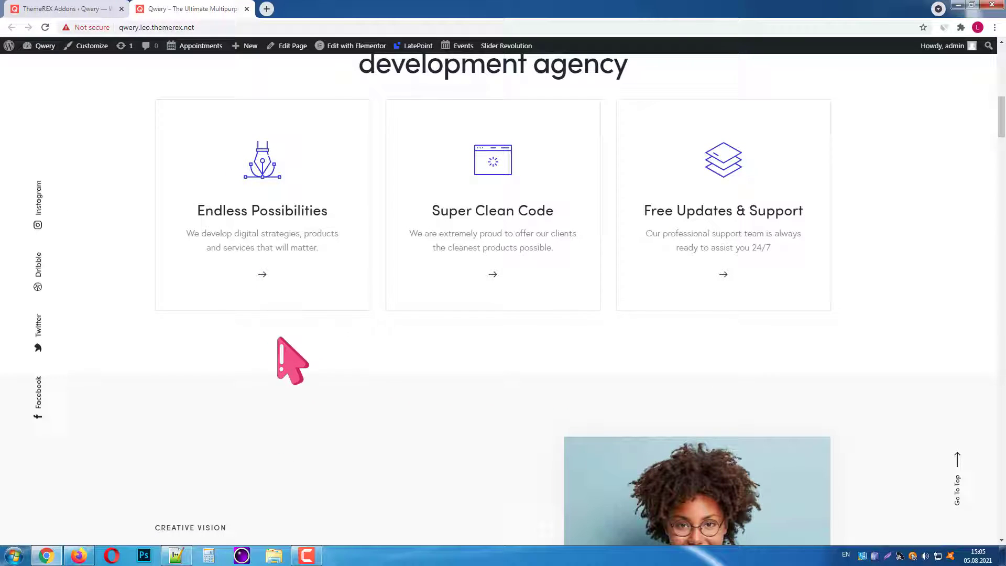
Step: Turn off Show mouse helper, save the addon settings, and check the live Qwery site
left_click(57, 8)
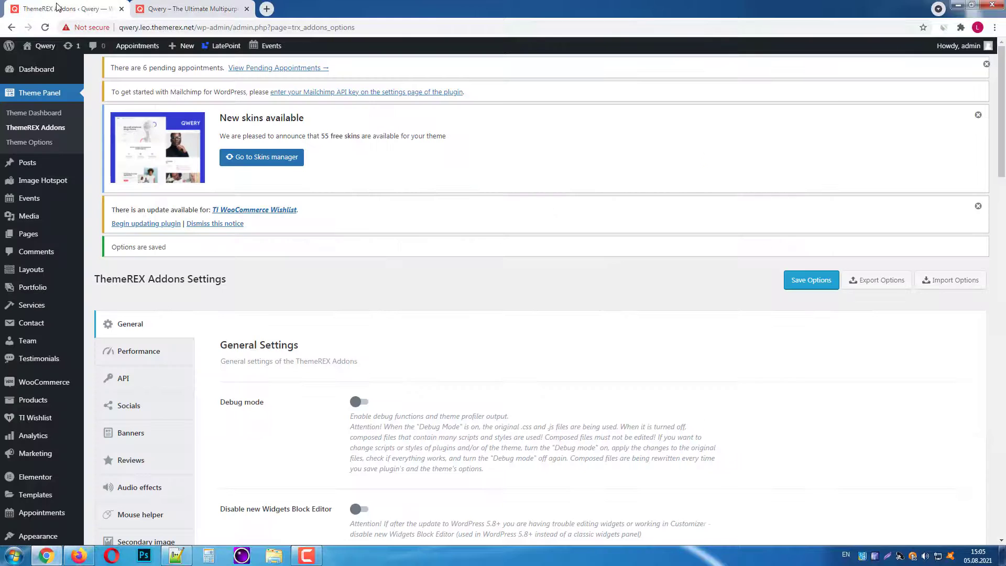
scroll(215, 257, "down", 4)
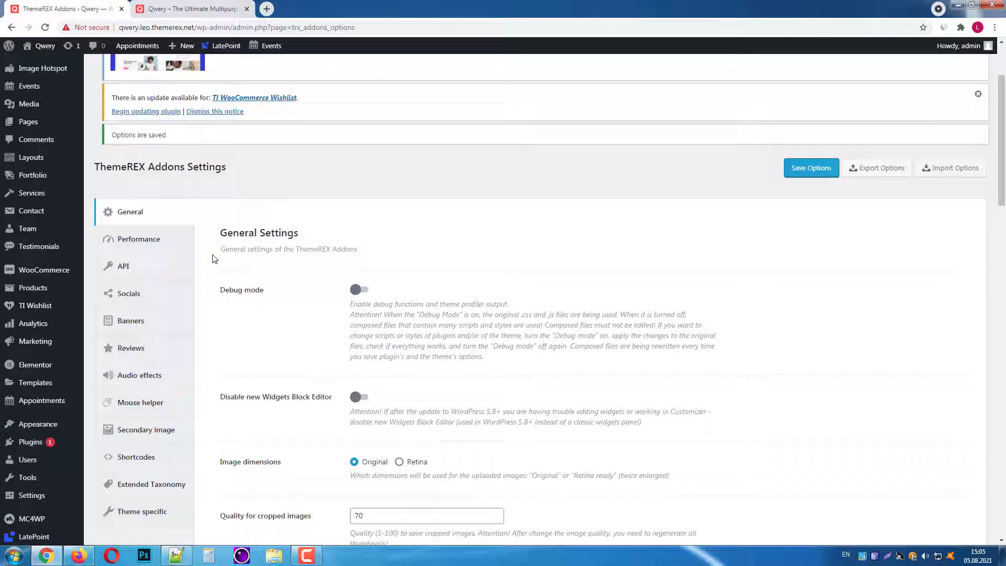
left_click(142, 306)
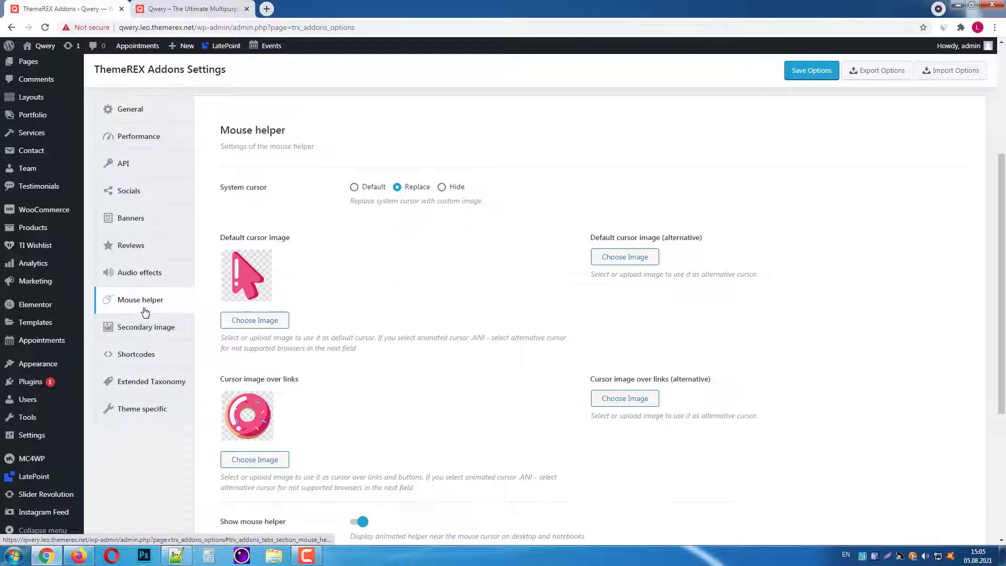
scroll(425, 282, "down", 3)
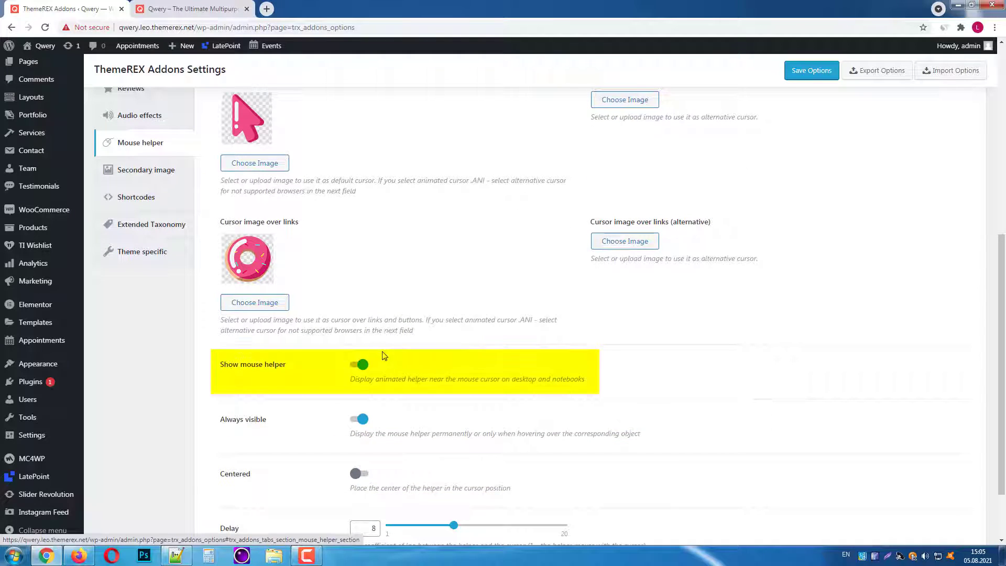
left_click(360, 366)
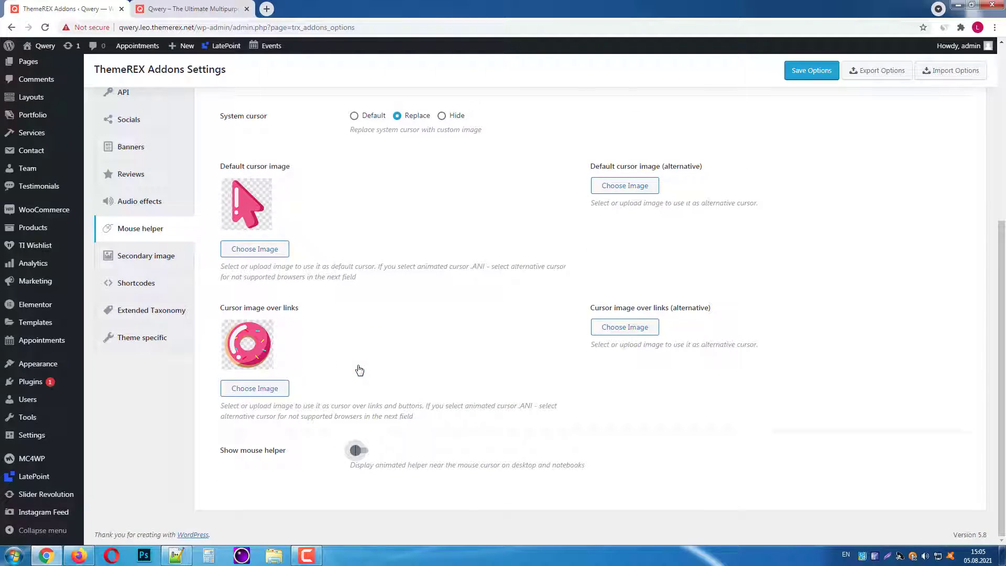
left_click(807, 74)
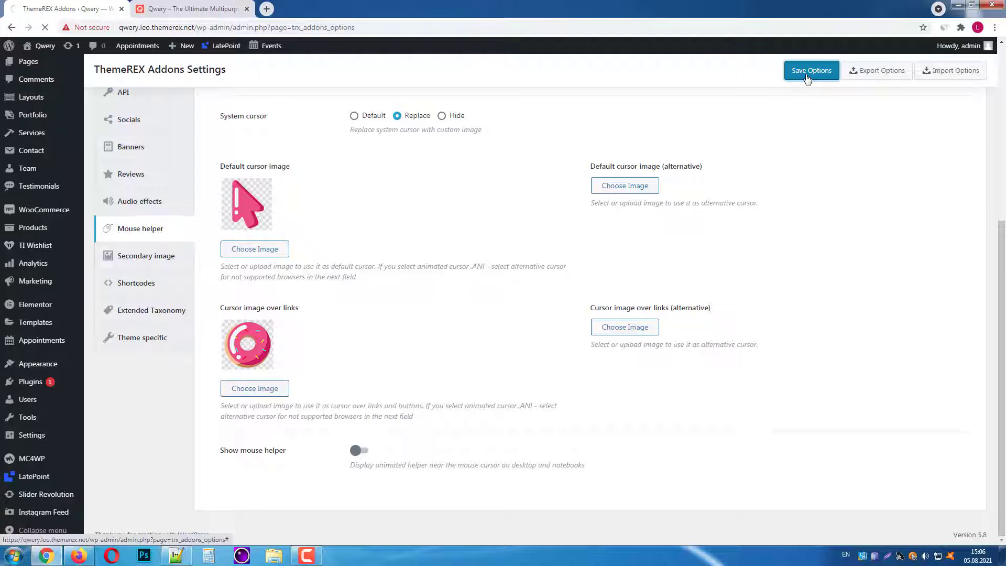
left_click(178, 9)
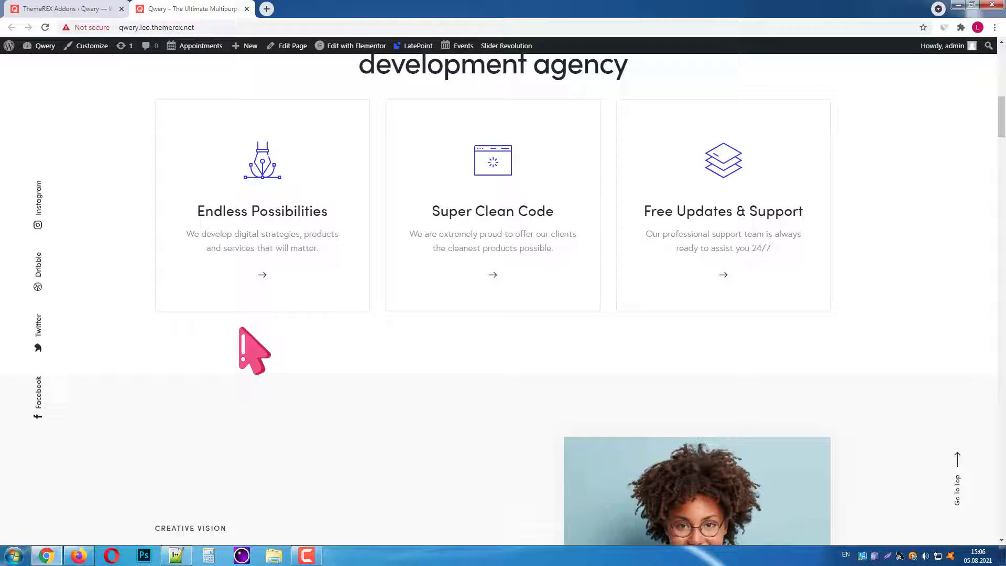
Step: Switch Show mouse helper back on in the Mouse helper tab and save the options
left_click(57, 9)
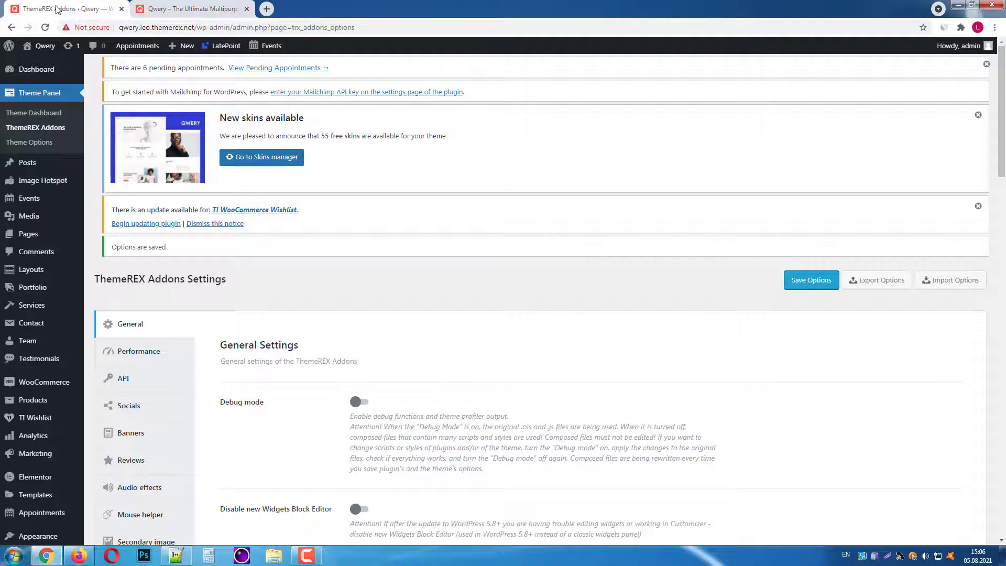
scroll(226, 438, "down", 3)
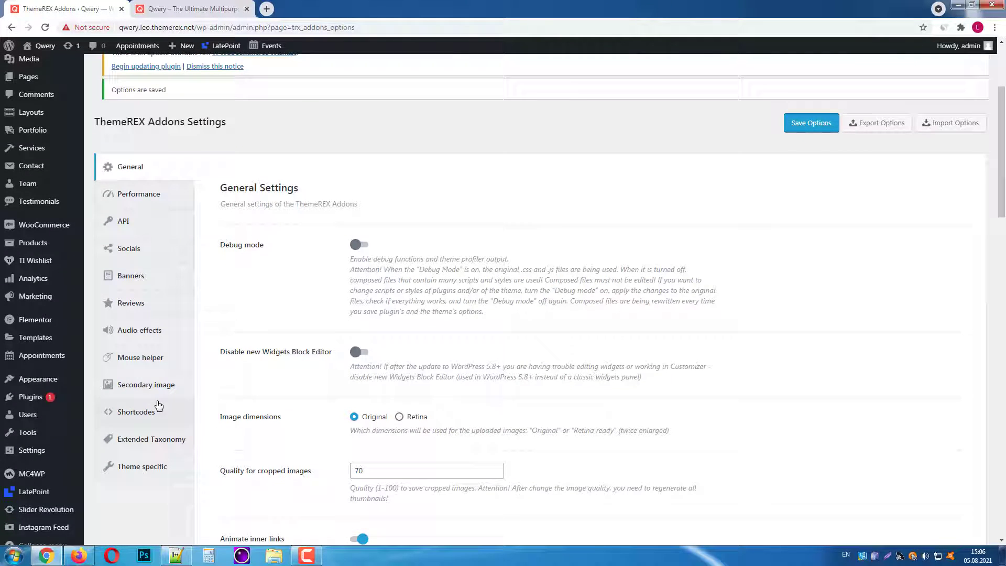
left_click(141, 361)
scroll(331, 349, "down", 2)
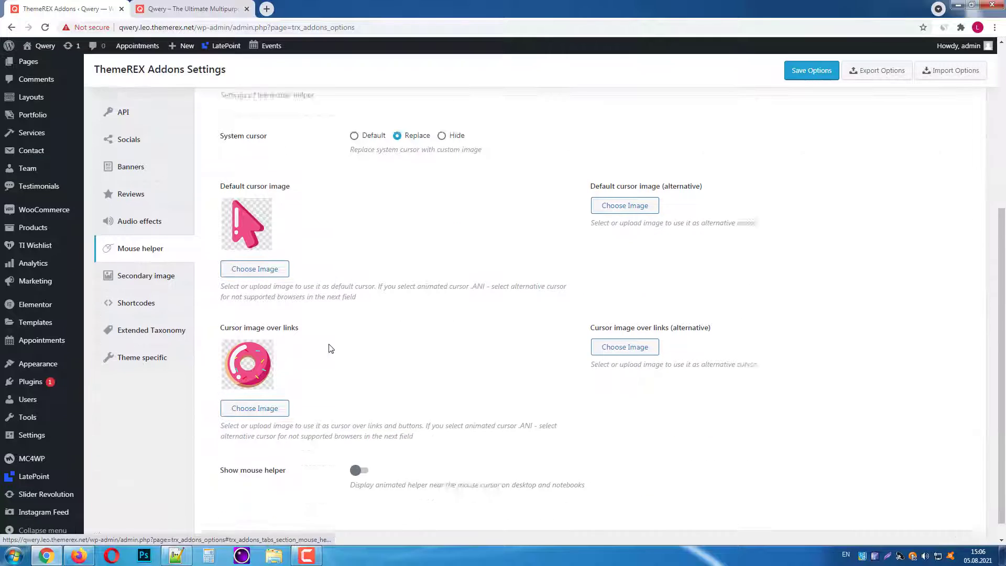
left_click(356, 451)
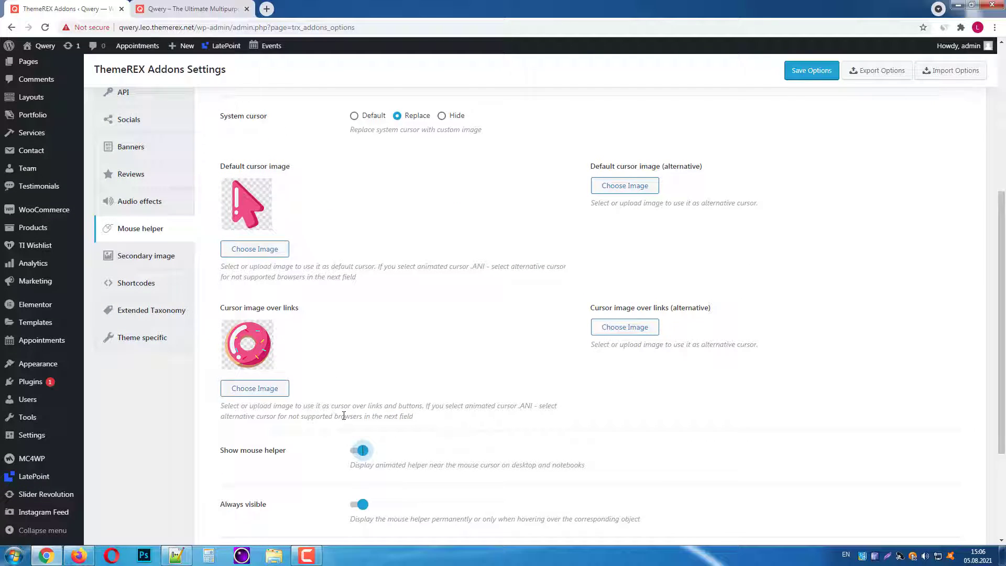
scroll(357, 367, "down", 3)
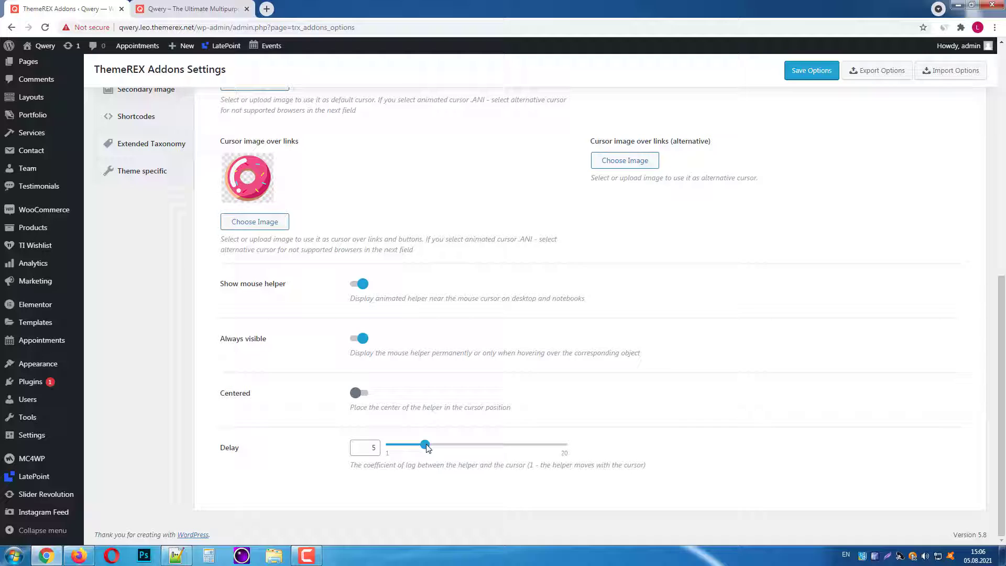
left_click(812, 71)
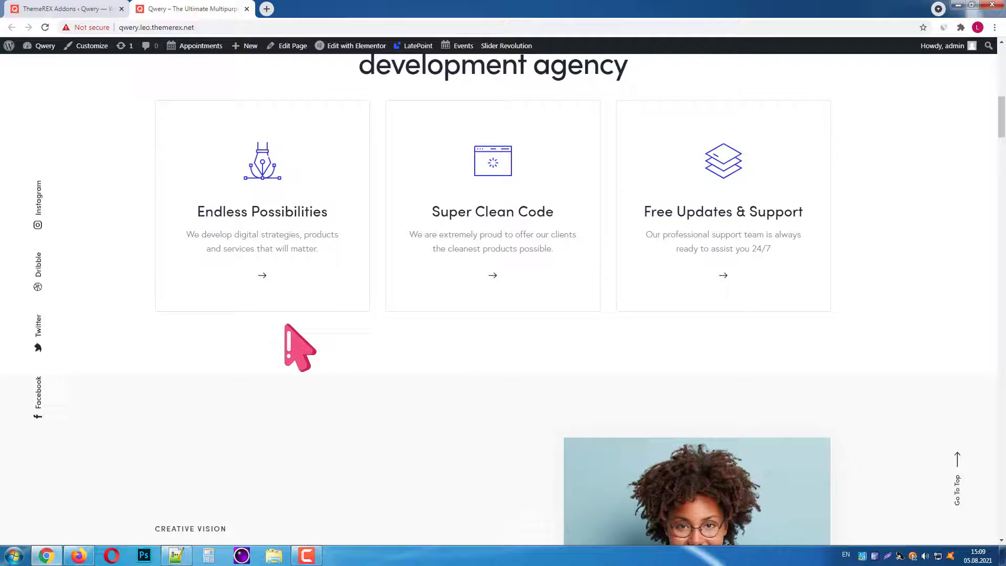
scroll(257, 315, "down", 4)
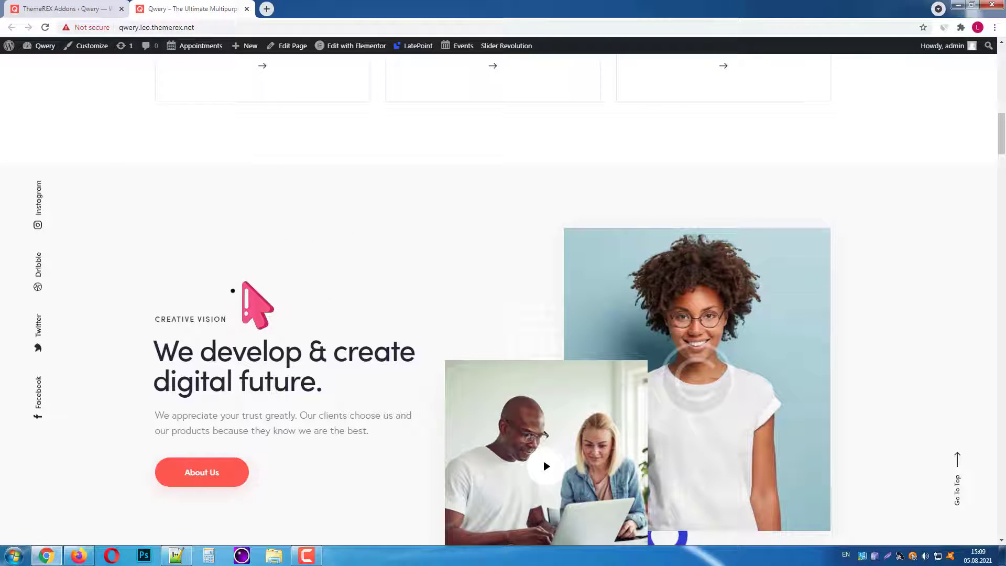
Step: Lower the mouse helper Delay from 5 to 3, save, and reload the Qwery site
left_click(50, 11)
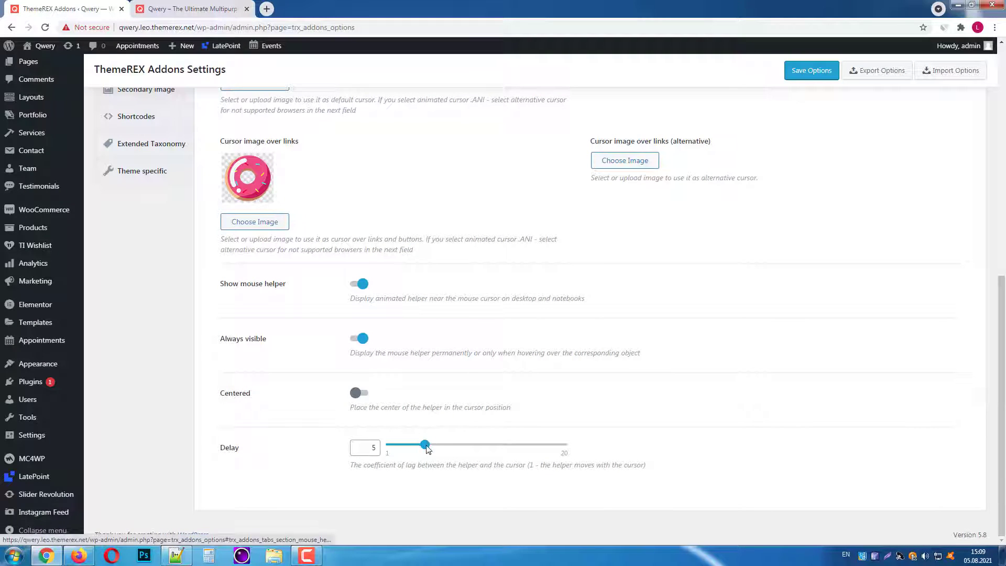
left_click_drag(426, 444, 410, 449)
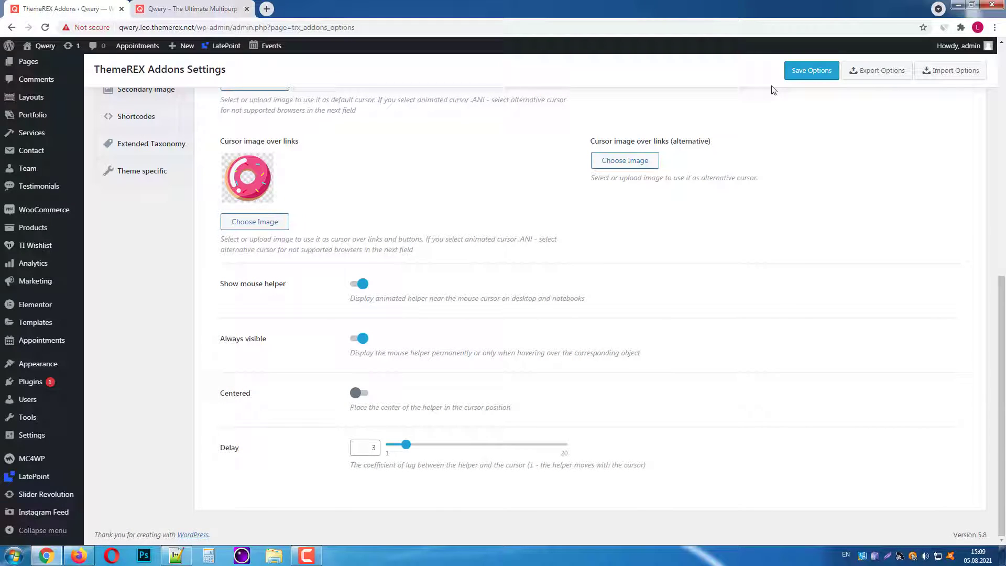
left_click(805, 73)
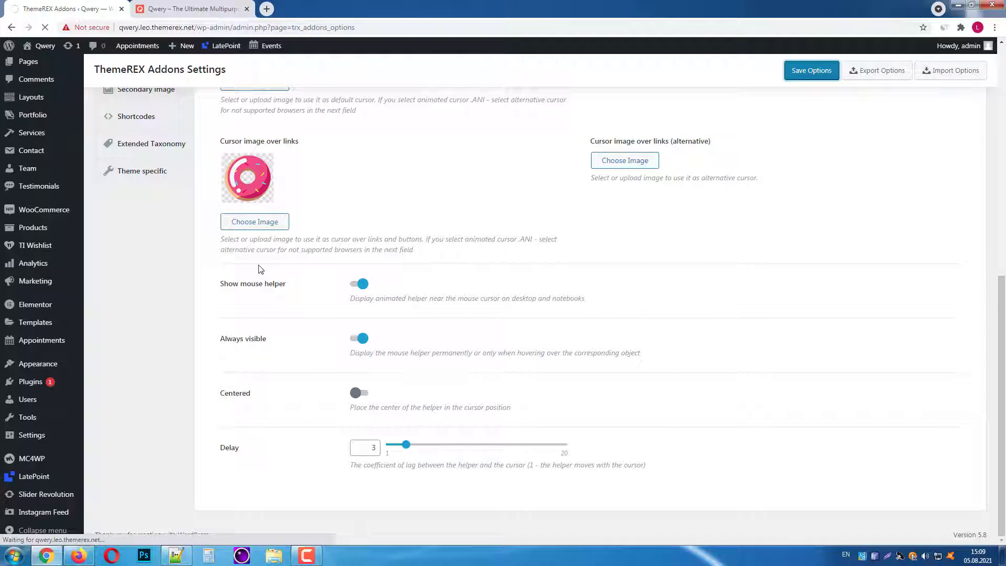
left_click(196, 5)
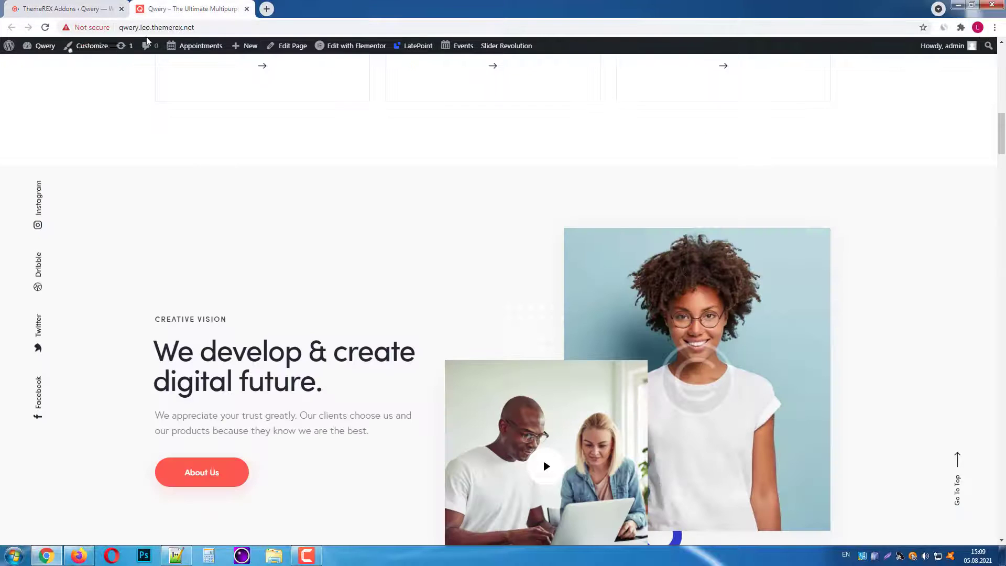
left_click(44, 27)
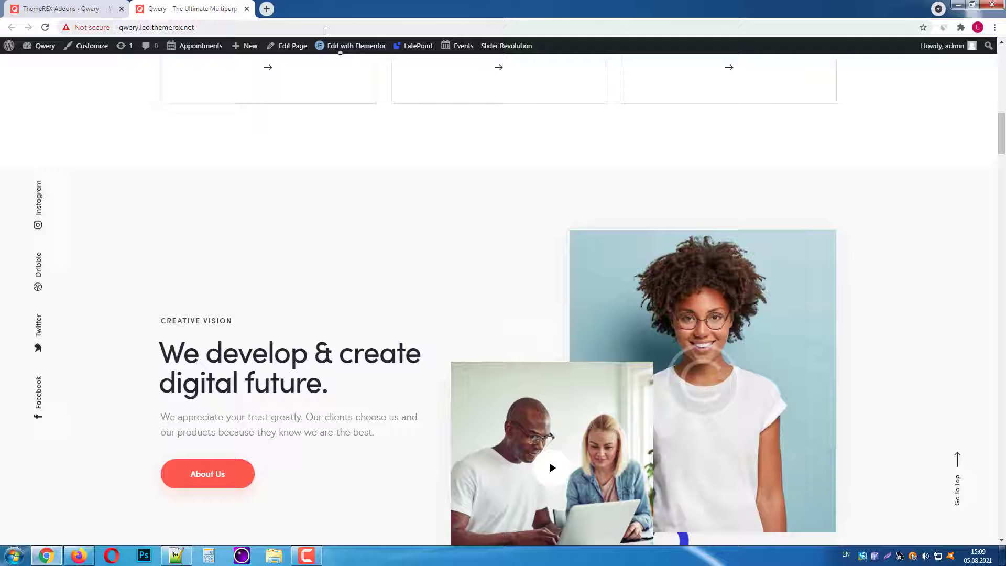
mouse_move(363, 65)
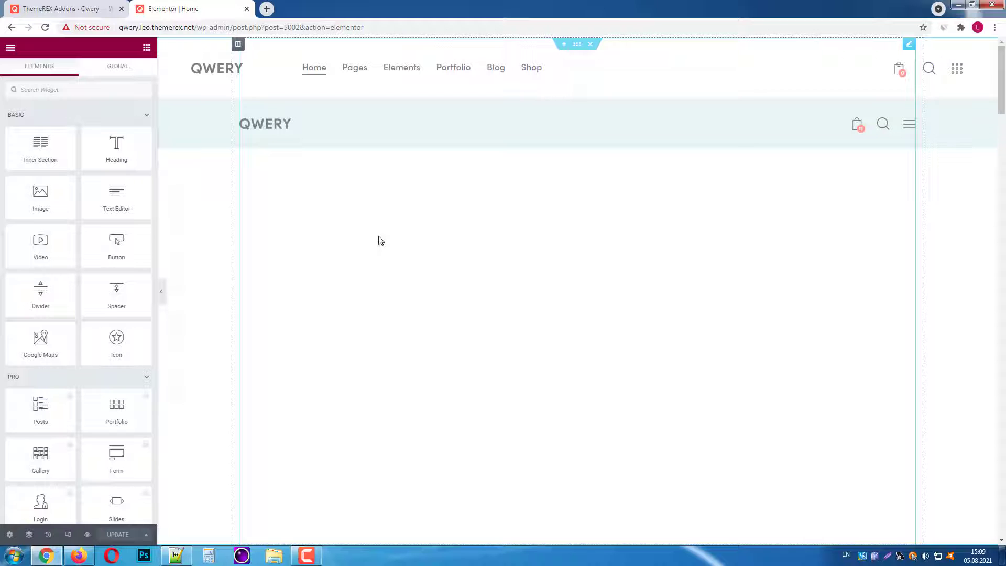
Step: Select the 'We develop & create digital future' heading and expand its Advanced > Mouse Helper section
scroll(381, 240, "down", 15)
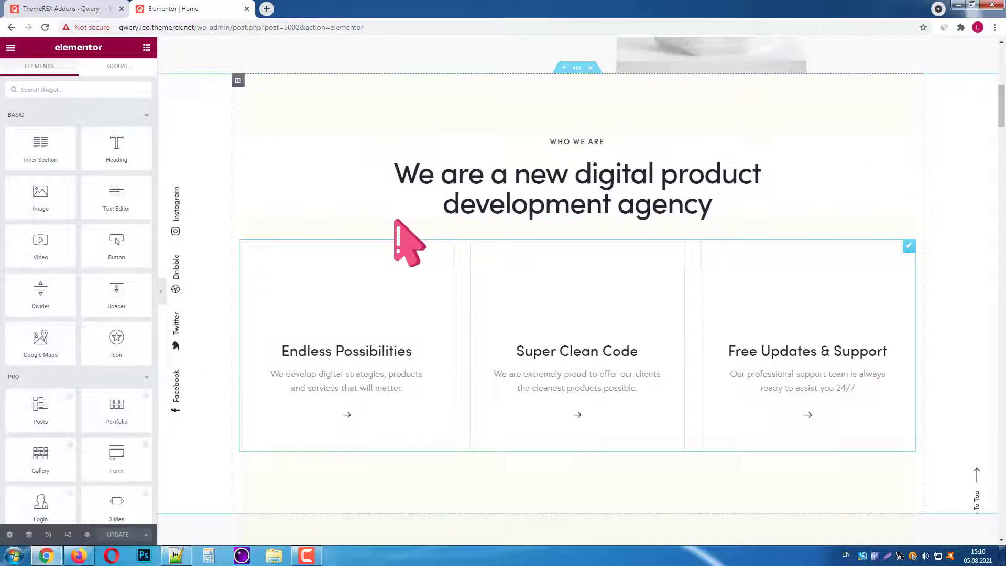
scroll(410, 239, "down", 5)
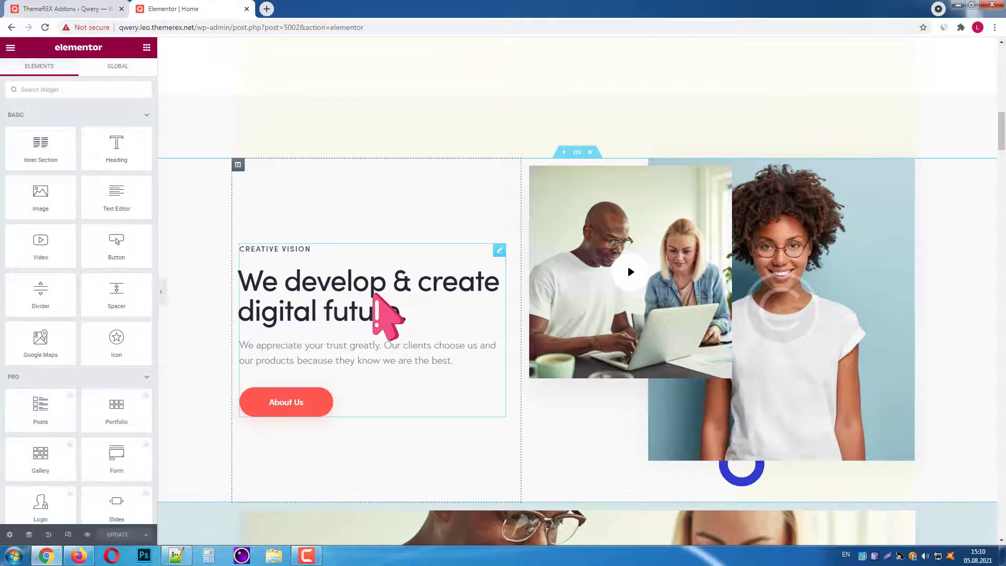
left_click(375, 295)
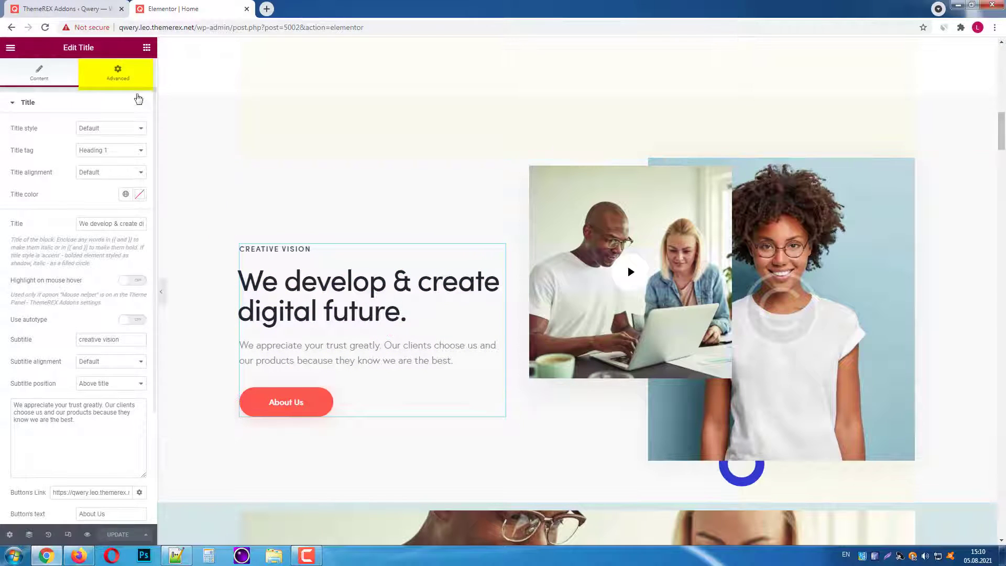
left_click(128, 83)
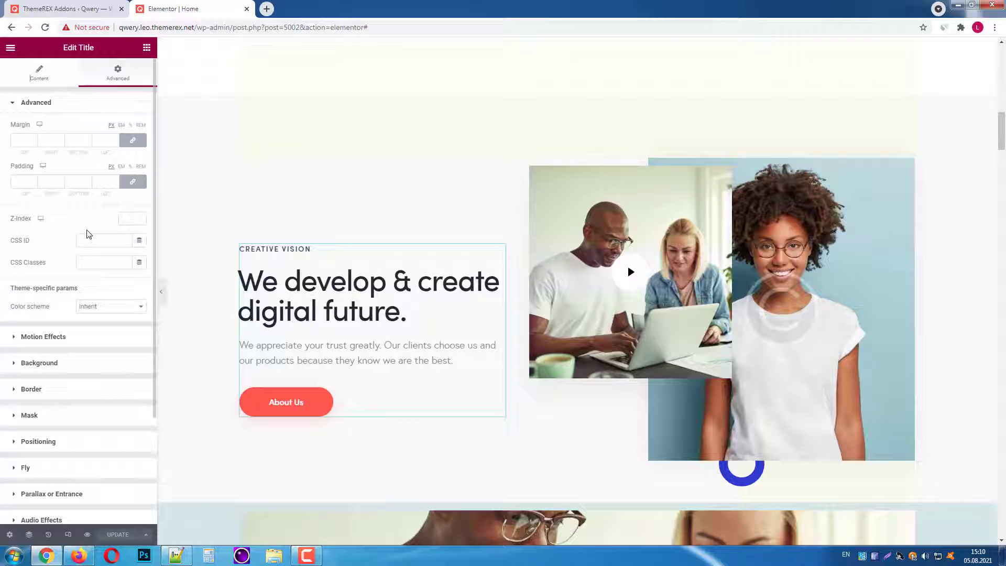
scroll(89, 234, "down", 3)
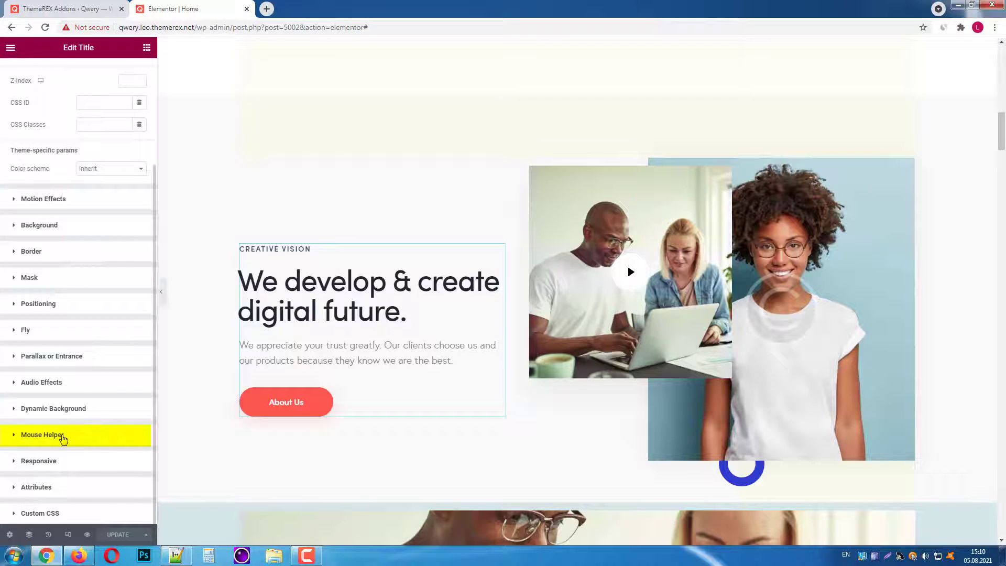
left_click(63, 438)
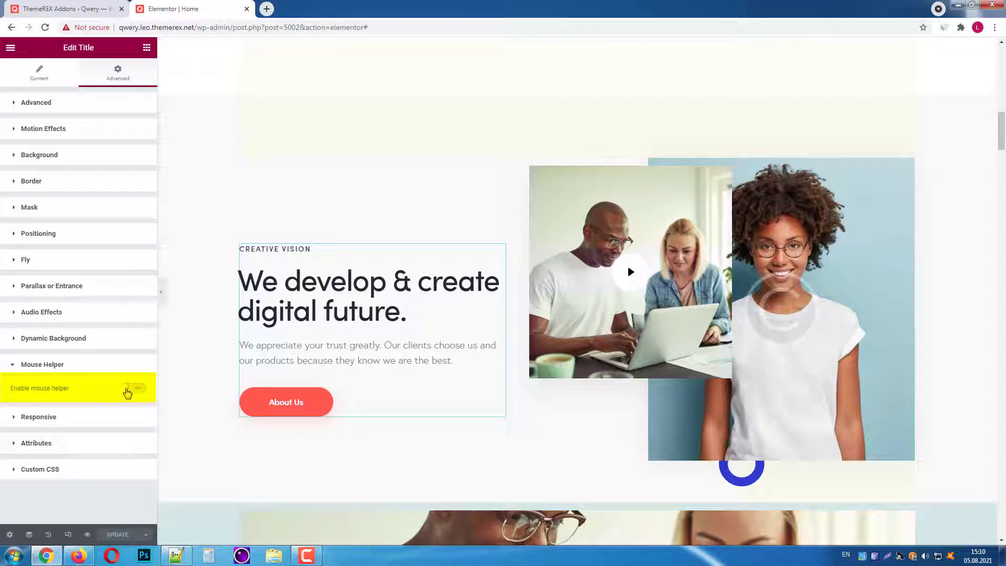
Step: Enable the heading's mouse helper with Hover action and a magnet distance of 20
left_click(127, 390)
scroll(94, 370, "down", 2)
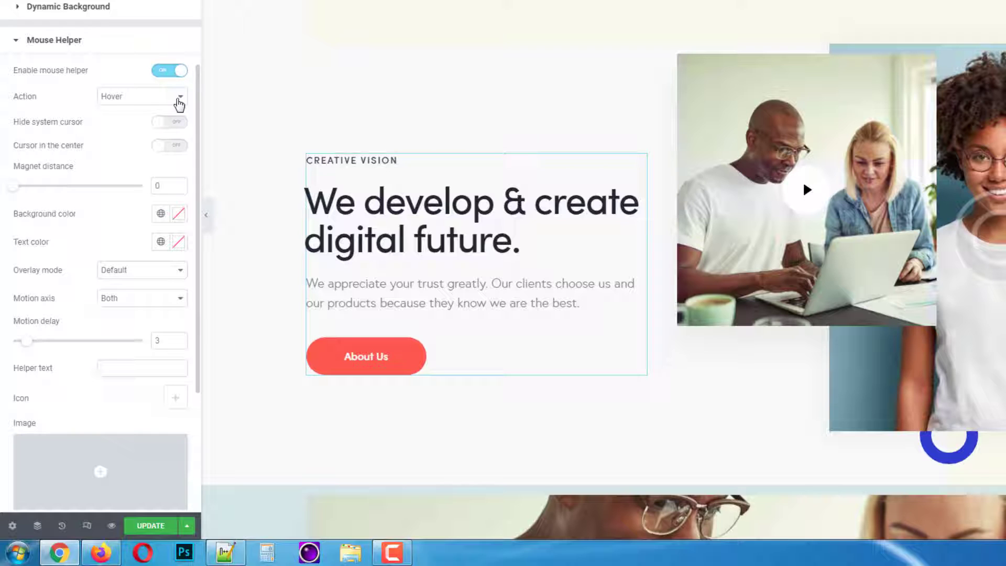
left_click(178, 105)
left_click(179, 105)
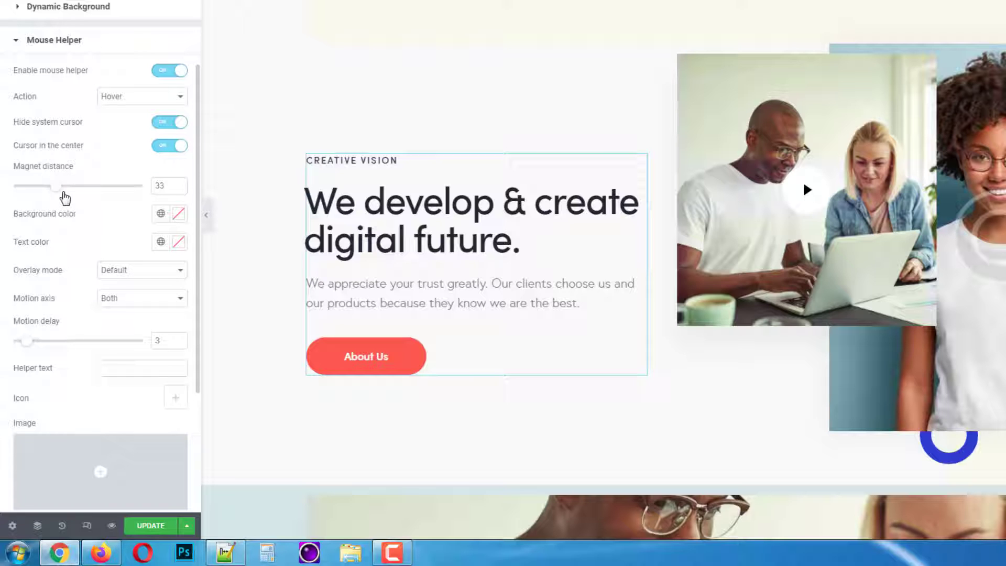
left_click_drag(49, 194, 42, 190)
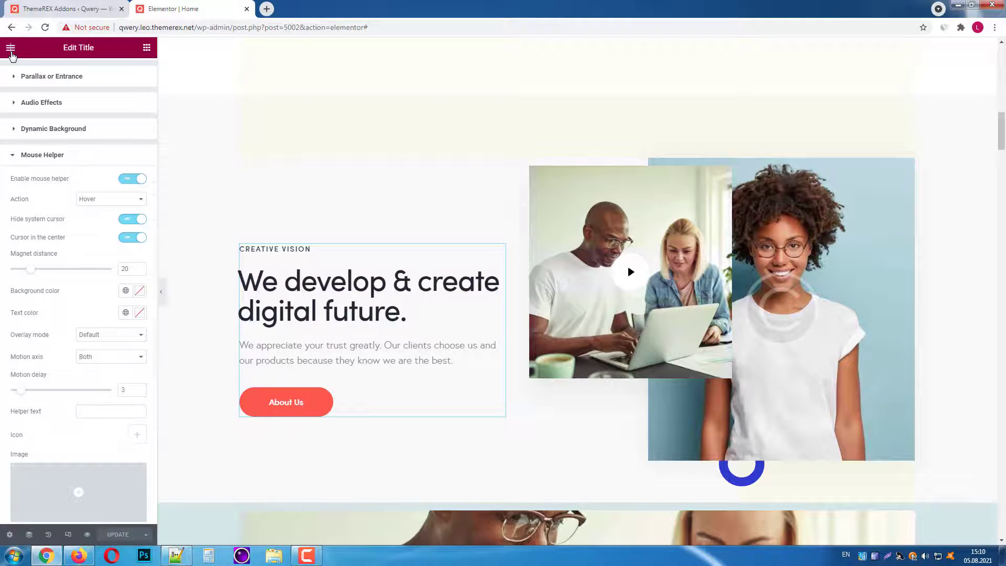
Step: Open the page live via View Page and scroll to the Creative Vision section
left_click(11, 47)
left_click(64, 212)
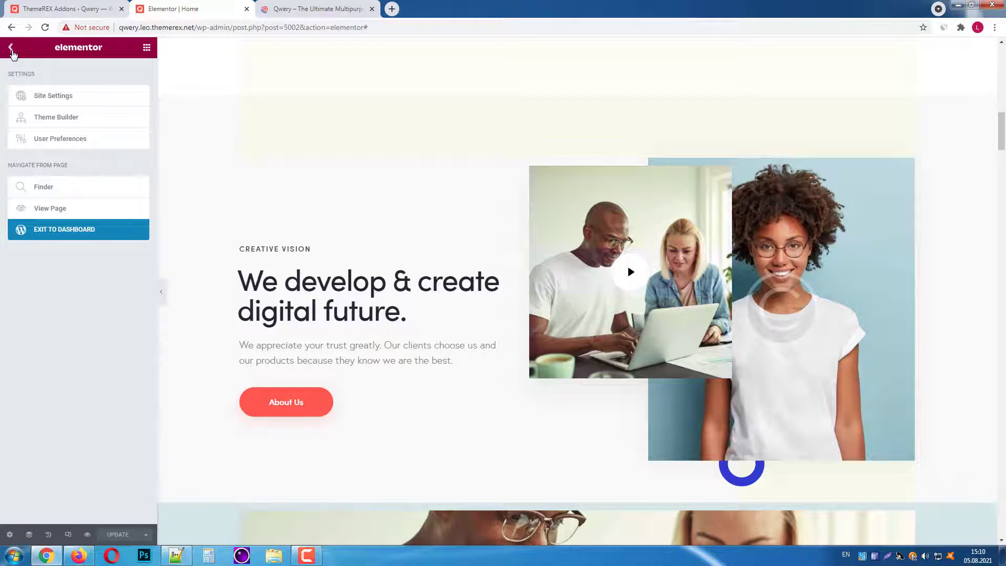
left_click(12, 50)
left_click(317, 9)
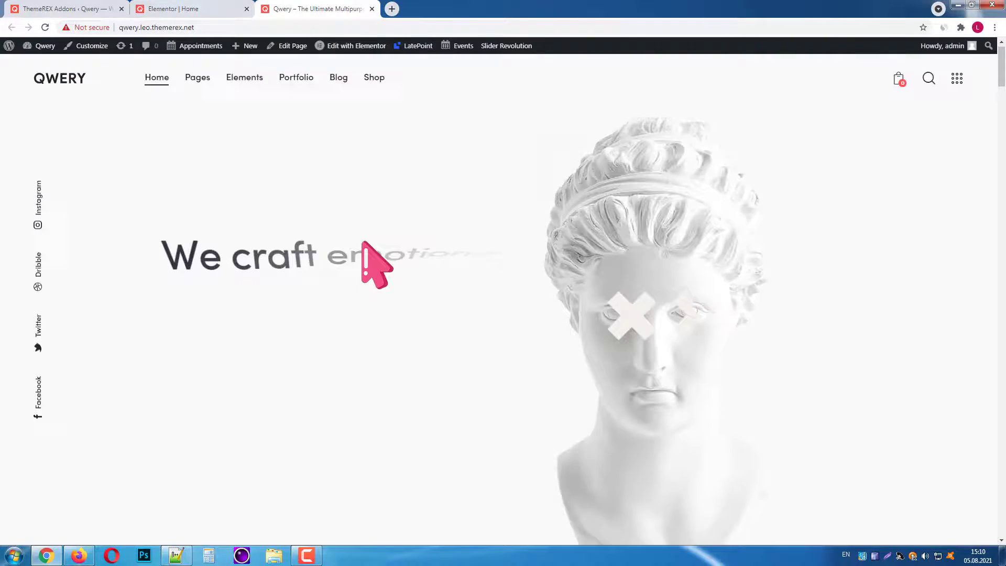
scroll(365, 244, "down", 10)
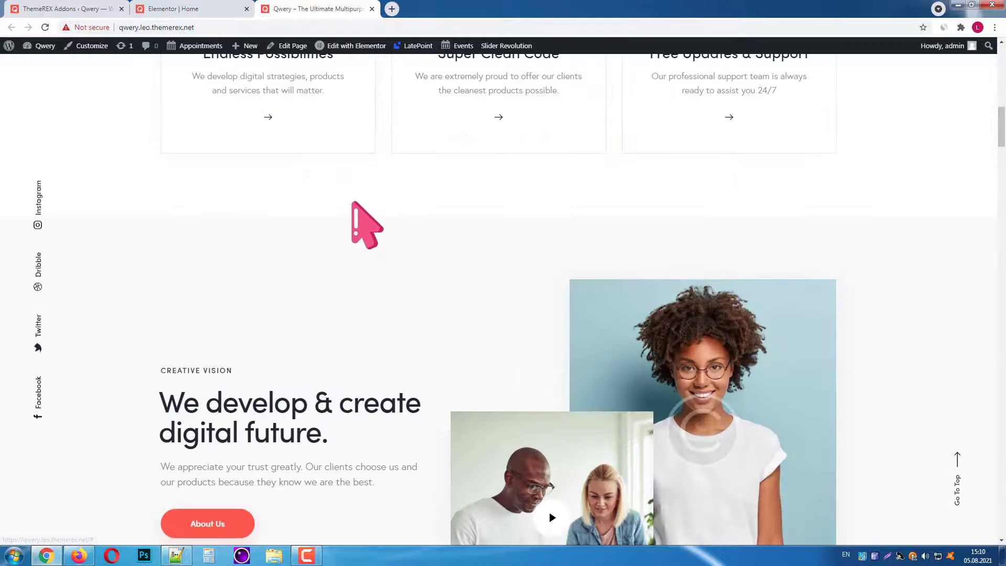
scroll(367, 220, "down", 1)
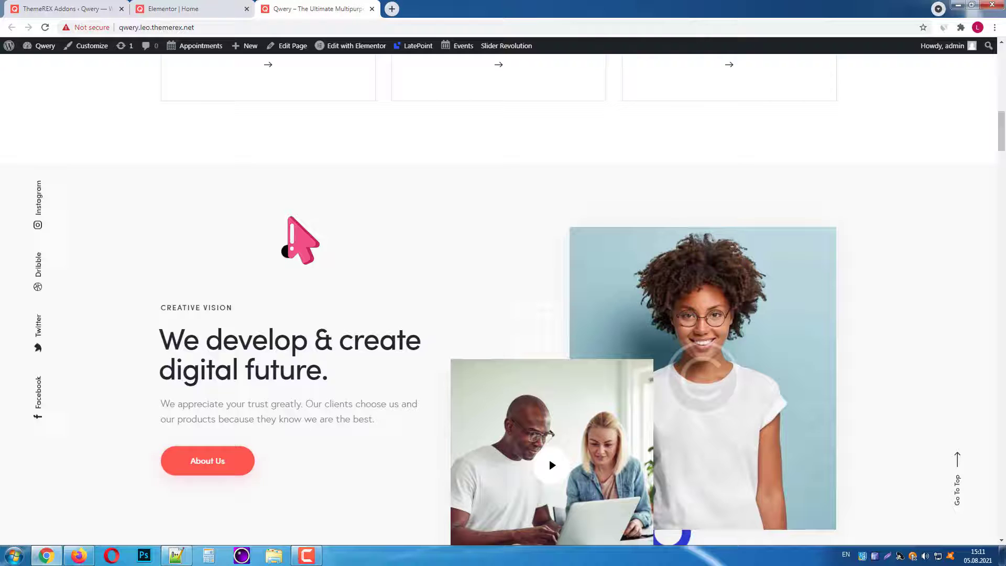
Step: Reopen the title's Mouse Helper settings in Elementor and drag Magnet distance to 0
left_click(185, 8)
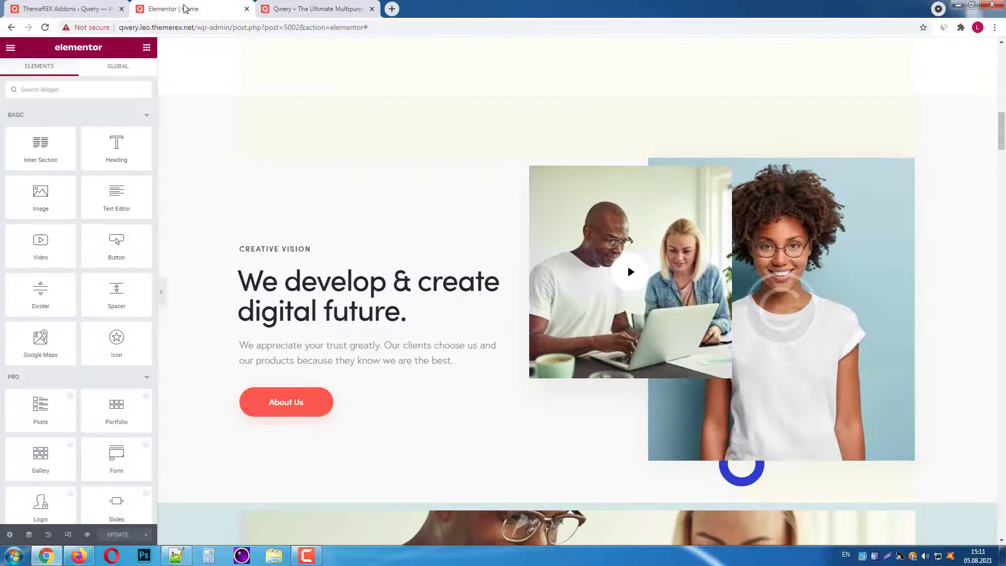
scroll(265, 298, "down", 3)
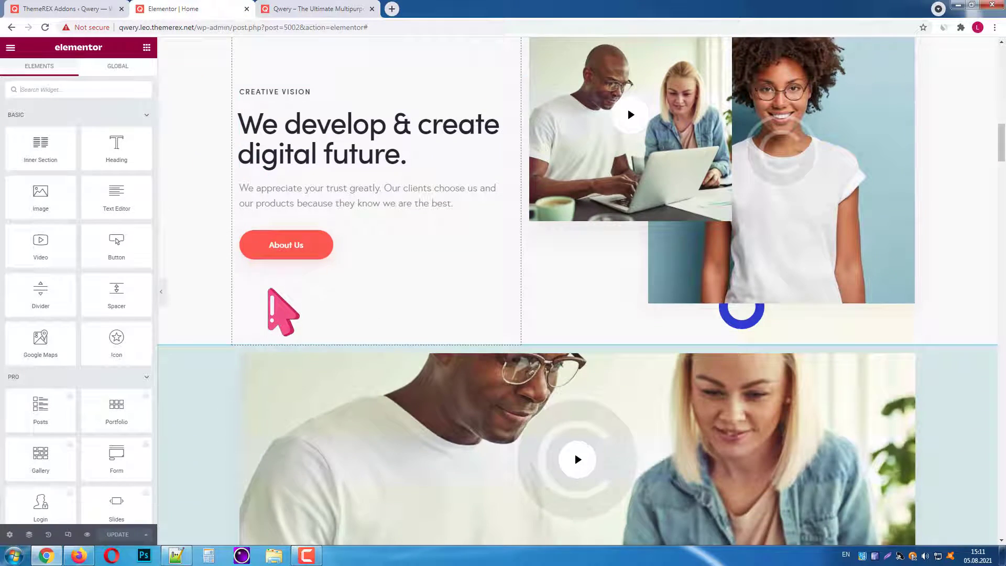
scroll(280, 310, "up", 2)
left_click(373, 287)
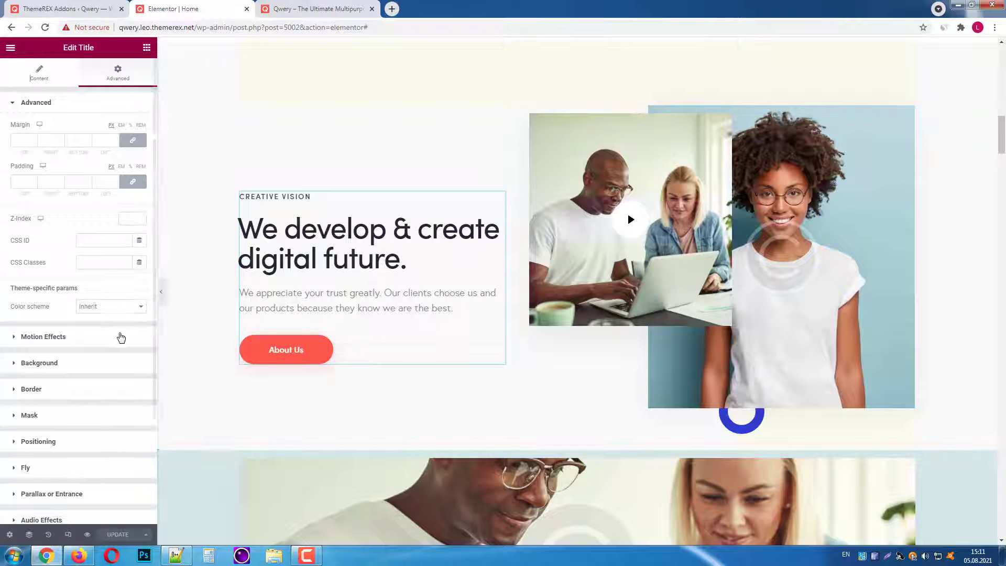
scroll(112, 336, "down", 3)
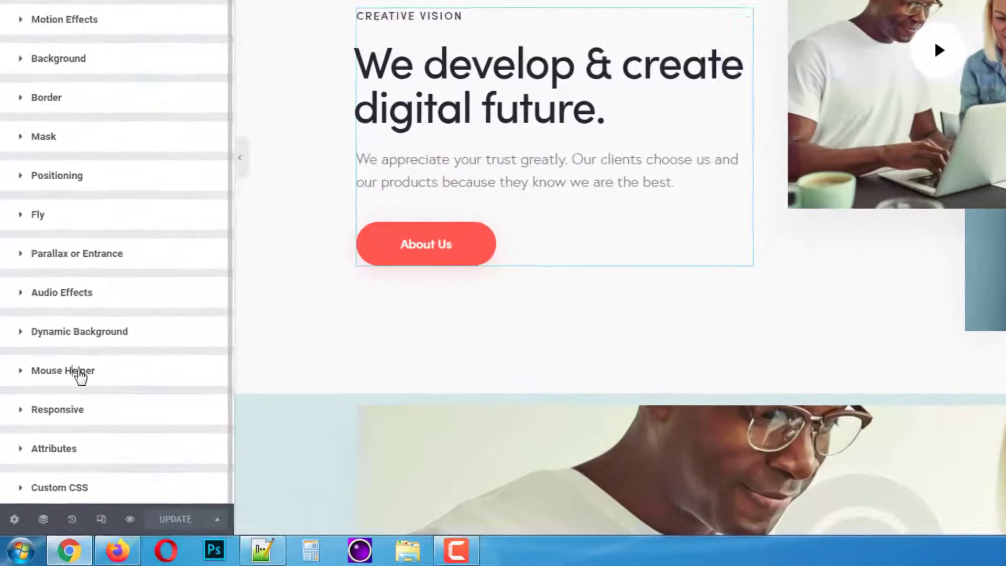
left_click(80, 375)
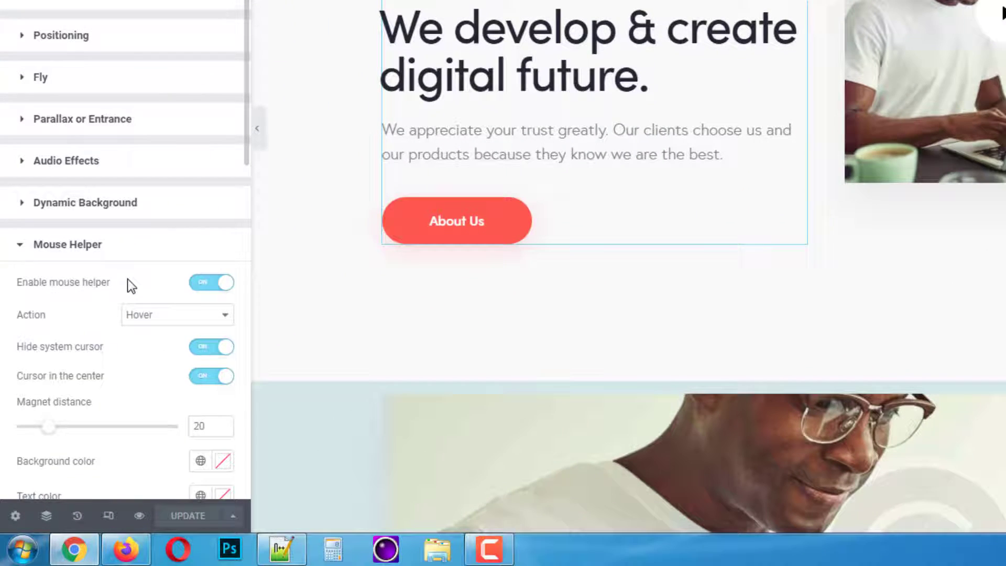
scroll(119, 293, "down", 3)
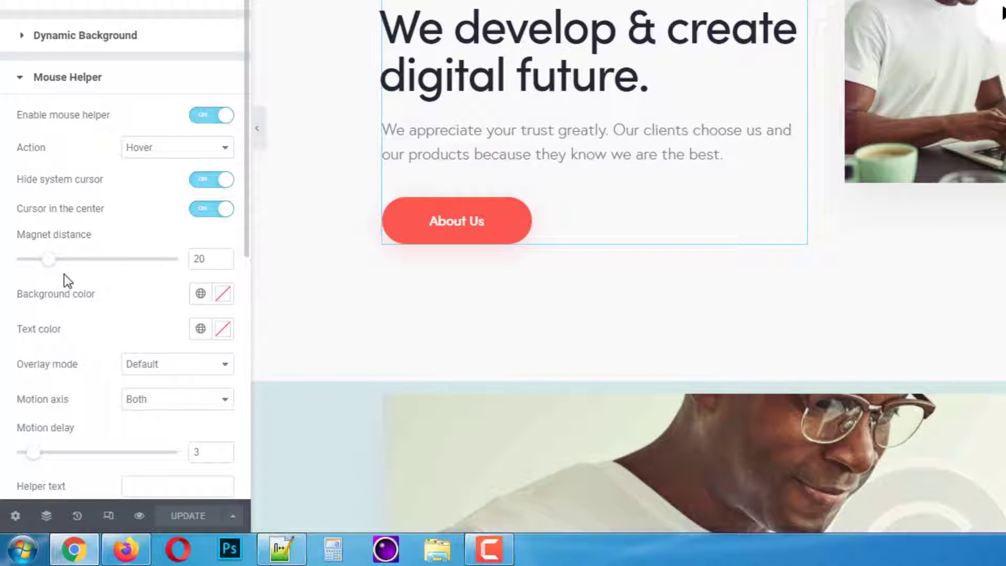
left_click_drag(43, 262, 5, 261)
scroll(4, 261, "down", 2)
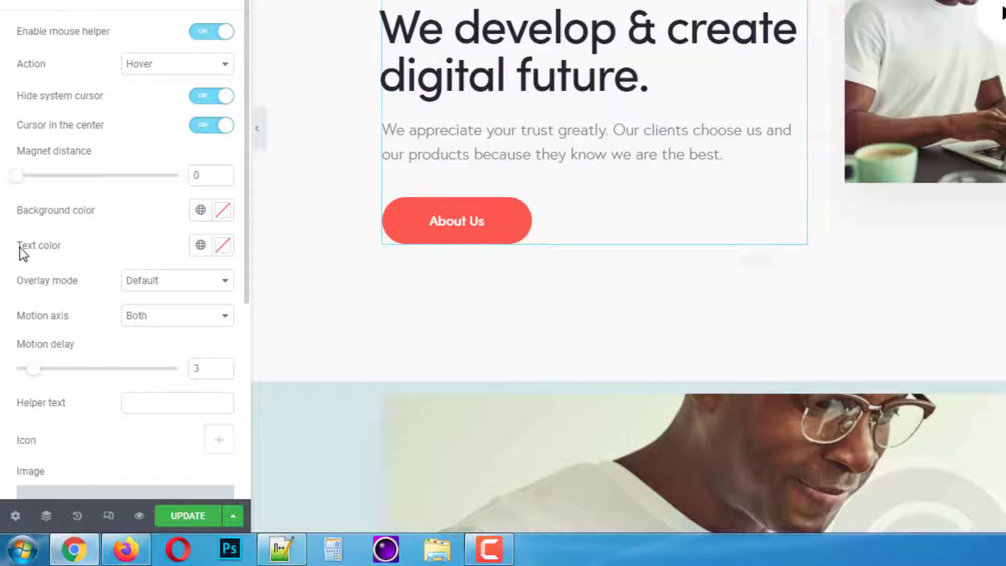
Step: Set the helper background colour alpha to 0 and the text colour to white
left_click(225, 214)
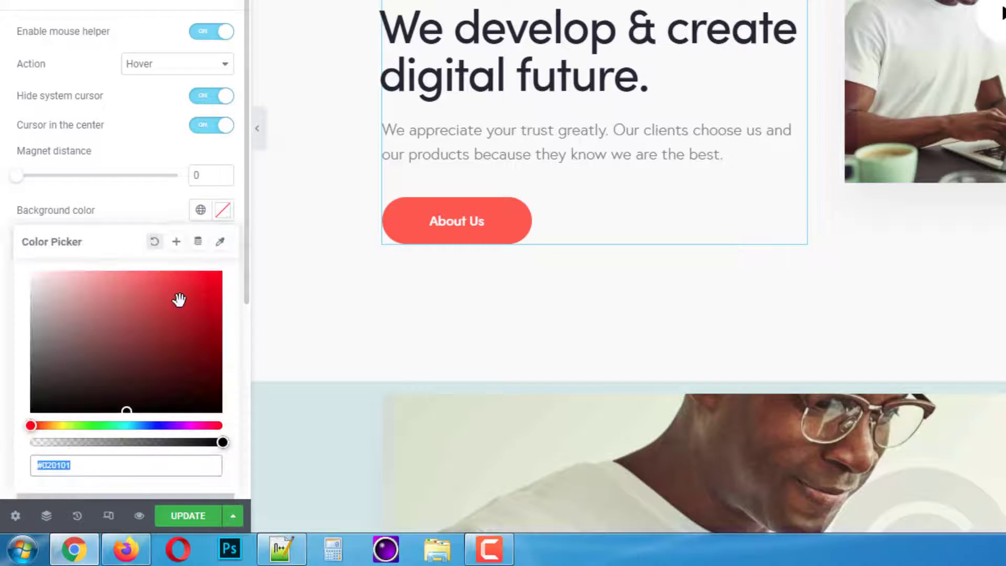
left_click_drag(222, 442, 29, 443)
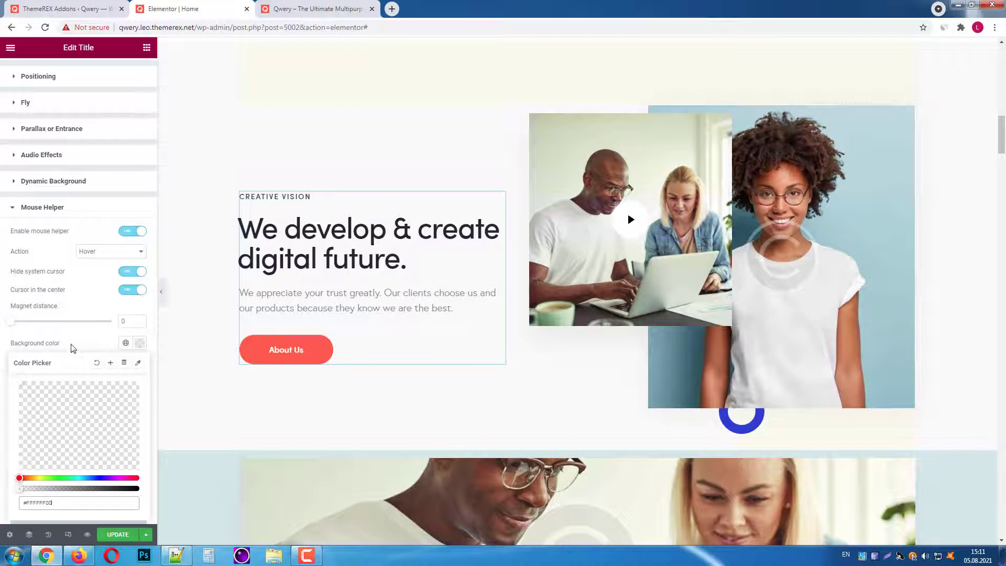
left_click(77, 342)
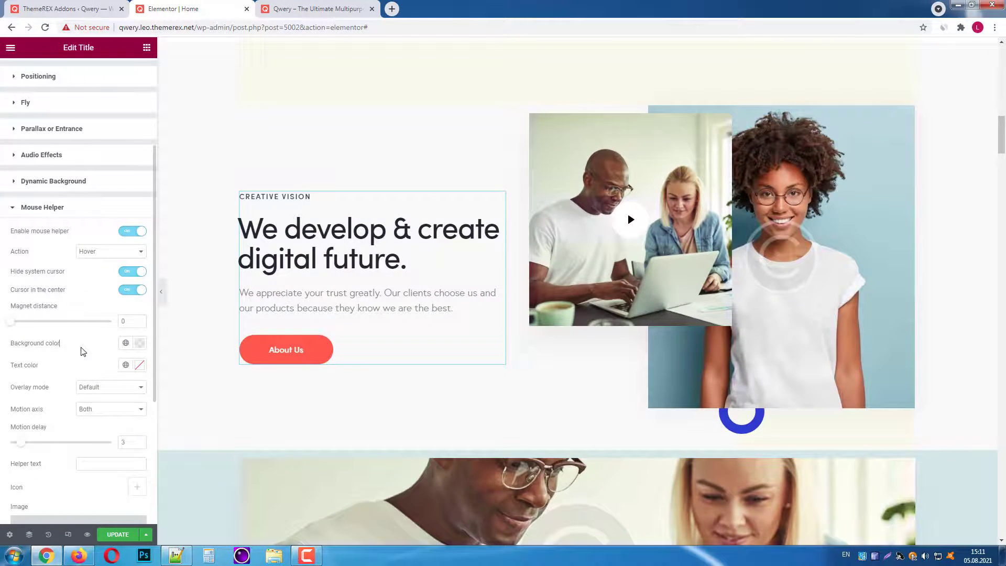
scroll(87, 352, "down", 1)
left_click(138, 314)
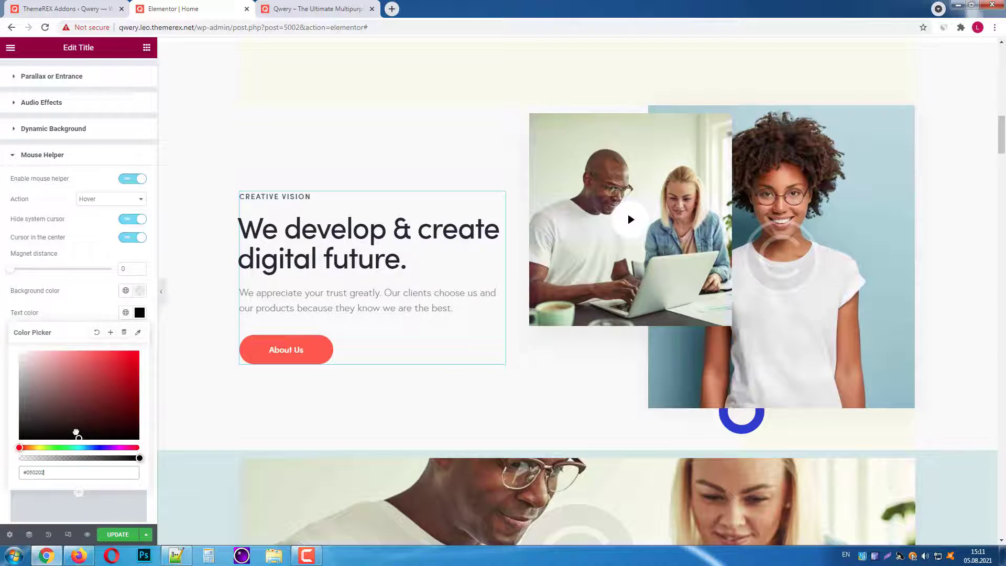
left_click(81, 312)
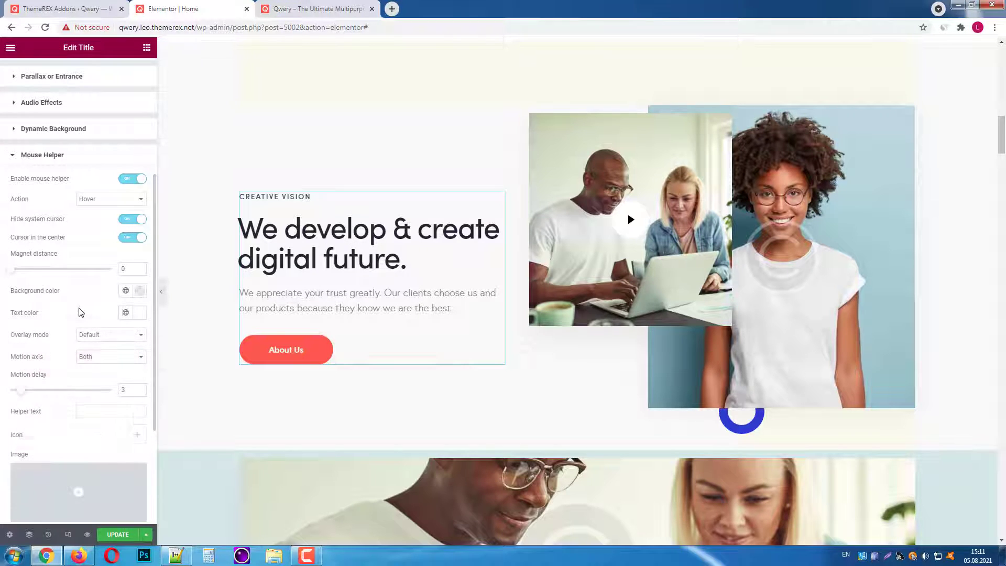
scroll(81, 312, "down", 2)
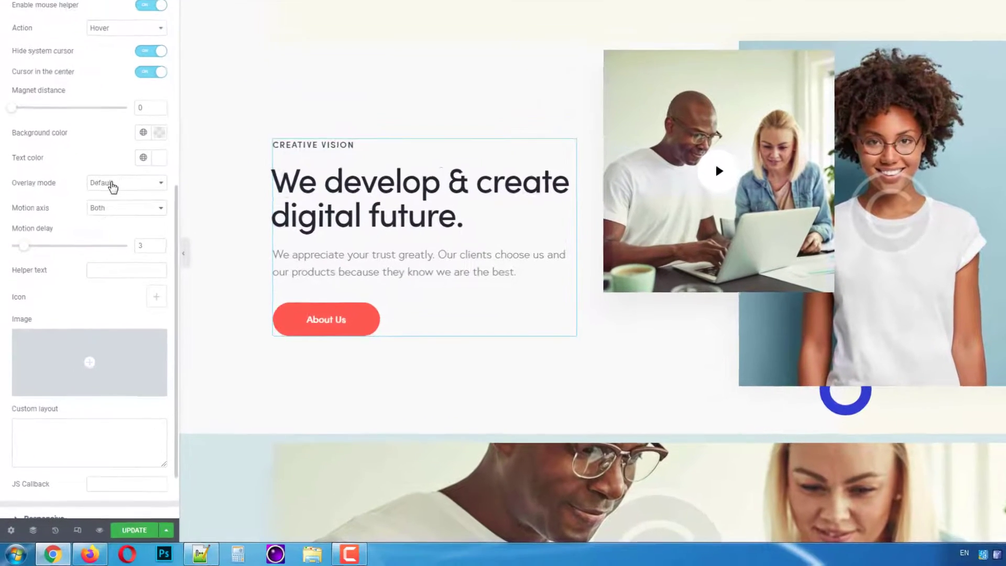
left_click(98, 229)
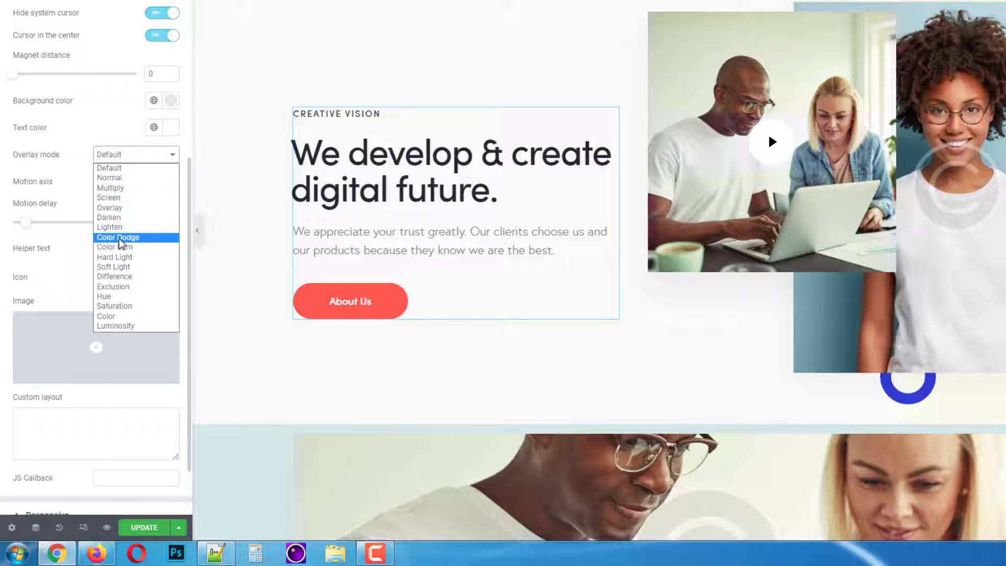
Step: Set Overlay to Normal and add circular helper text 'Click This Button to Learn More About Us', size 2
left_click(122, 178)
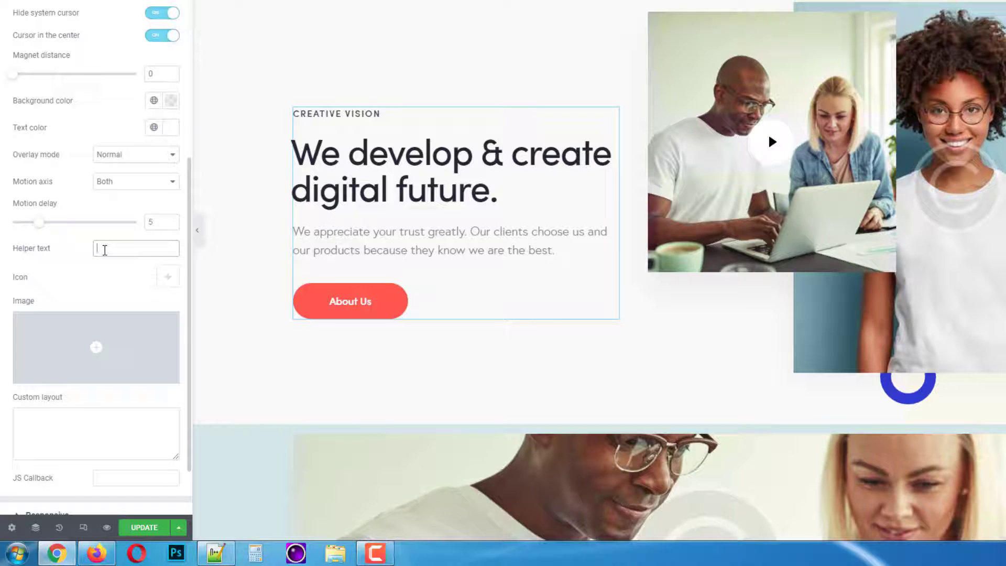
type("Click This Button to Lea")
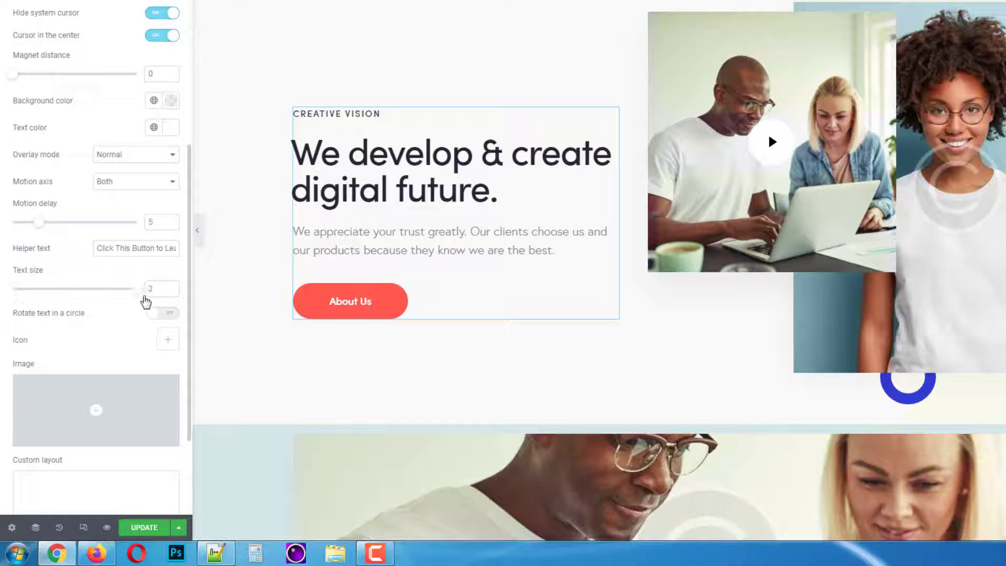
scroll(100, 315, "down", 1)
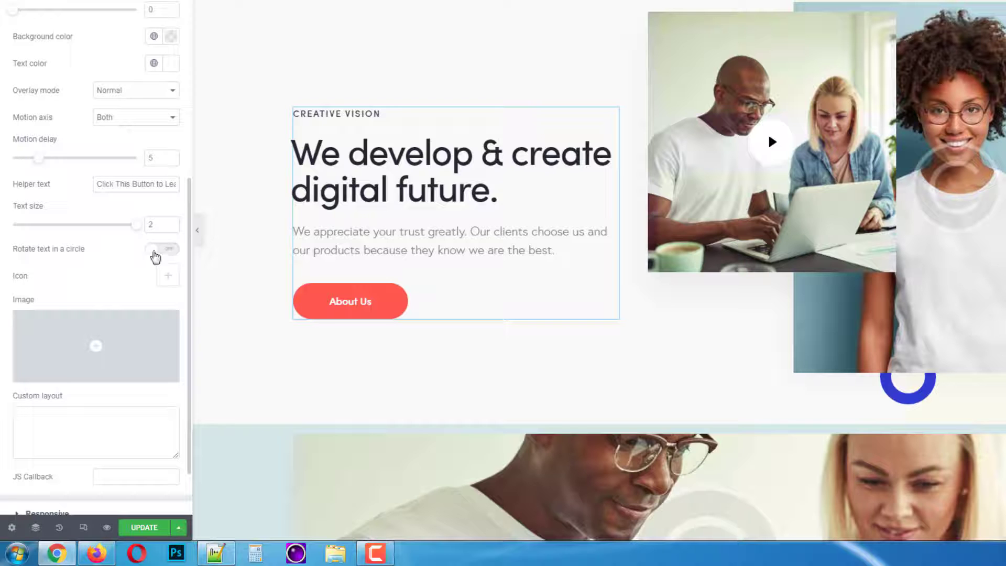
scroll(96, 259, "down", 1)
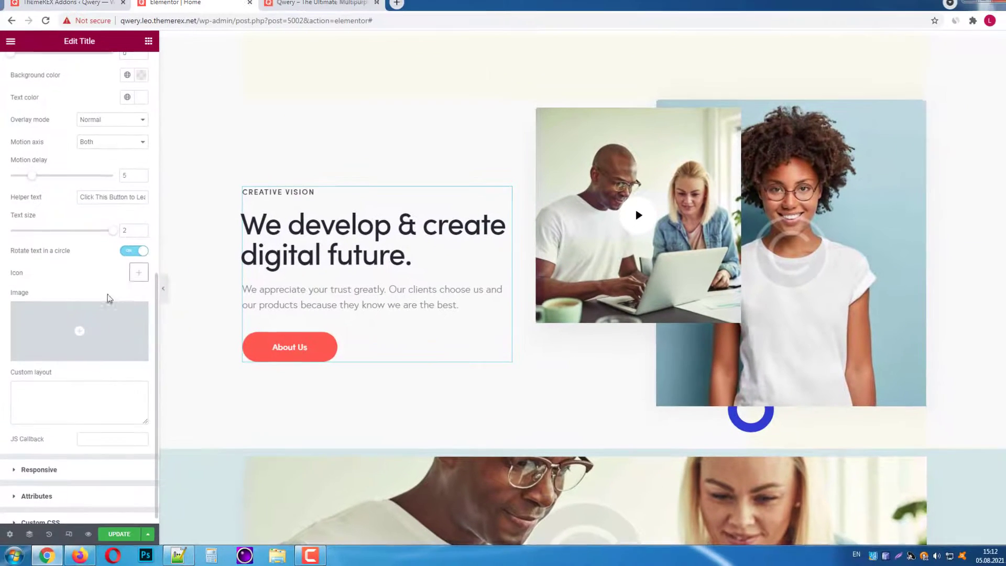
scroll(120, 257, "down", 1)
Step: Insert the red Q logo from the Media Library as the helper image, then view the live site
left_click(67, 316)
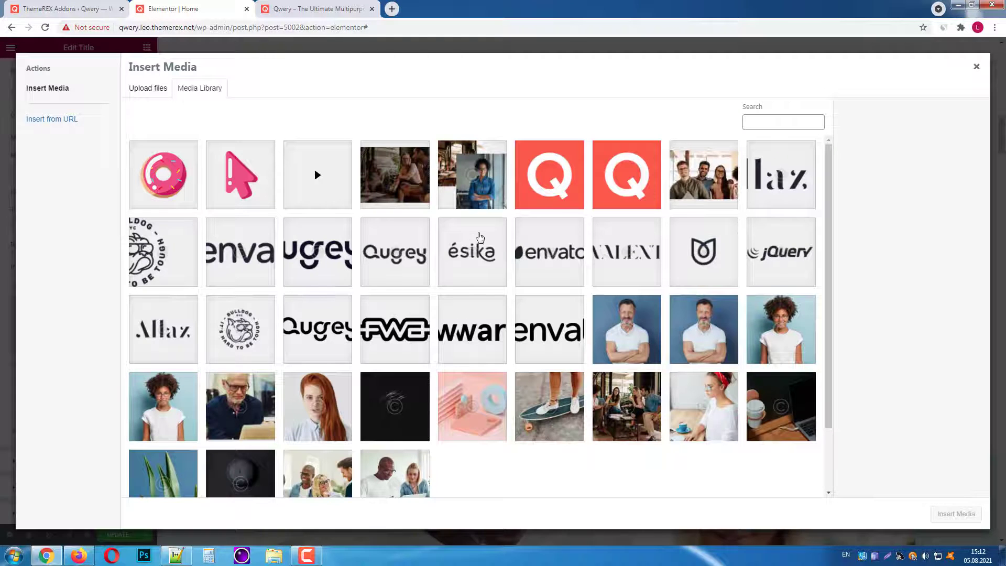
left_click(547, 175)
left_click(955, 513)
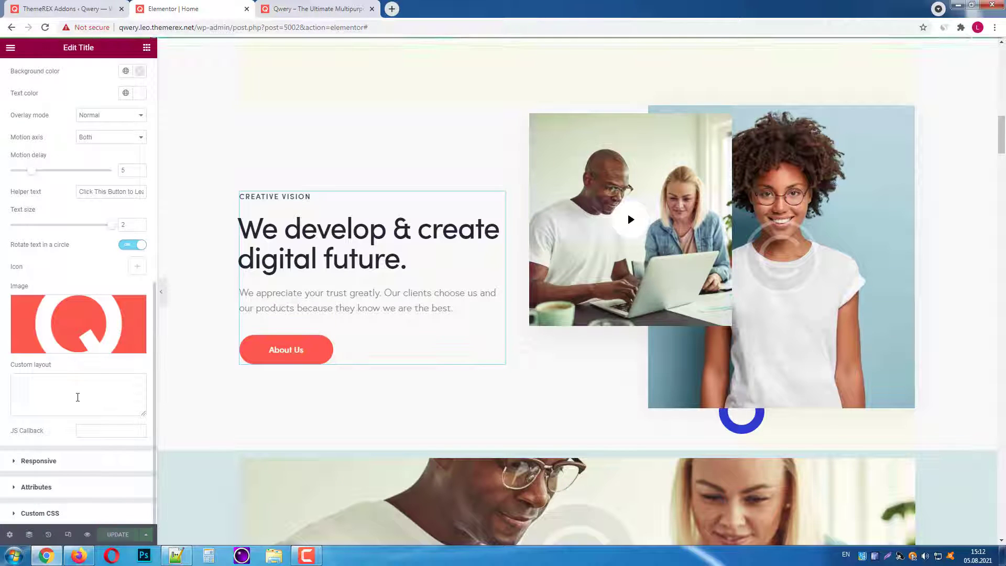
left_click(278, 7)
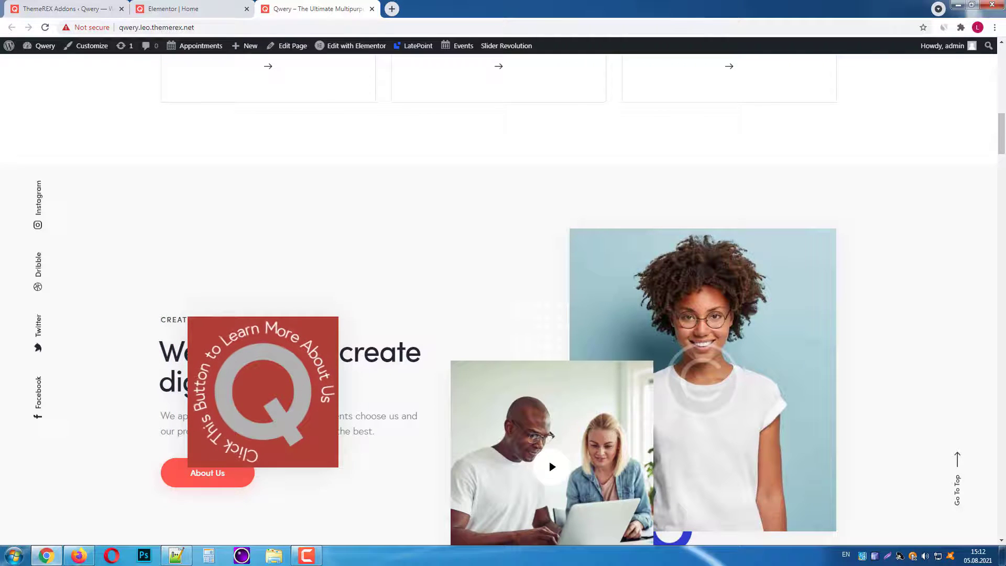
Step: Scroll down to the Creative Vision heading to preview the red Q helper
scroll(263, 392, "down", 1)
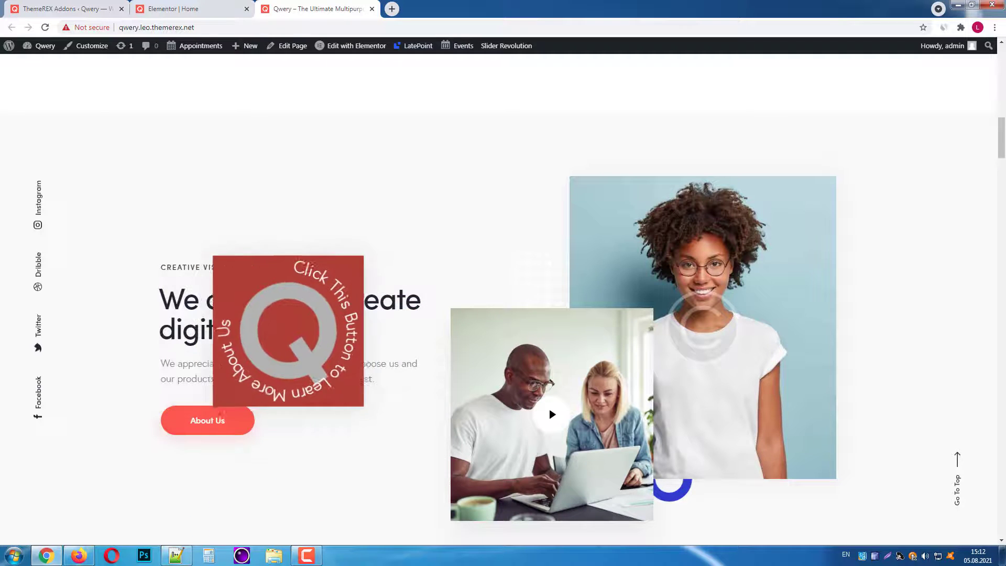
Step: Set the helper's Motion axis to X only, update the page, and reload the live site
left_click(190, 9)
scroll(95, 210, "up", 2)
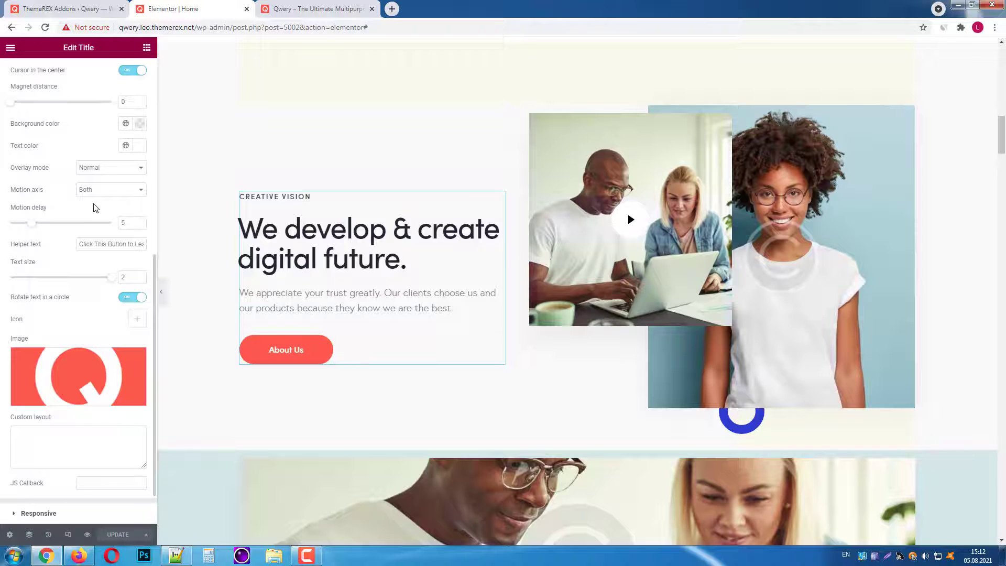
left_click(96, 243)
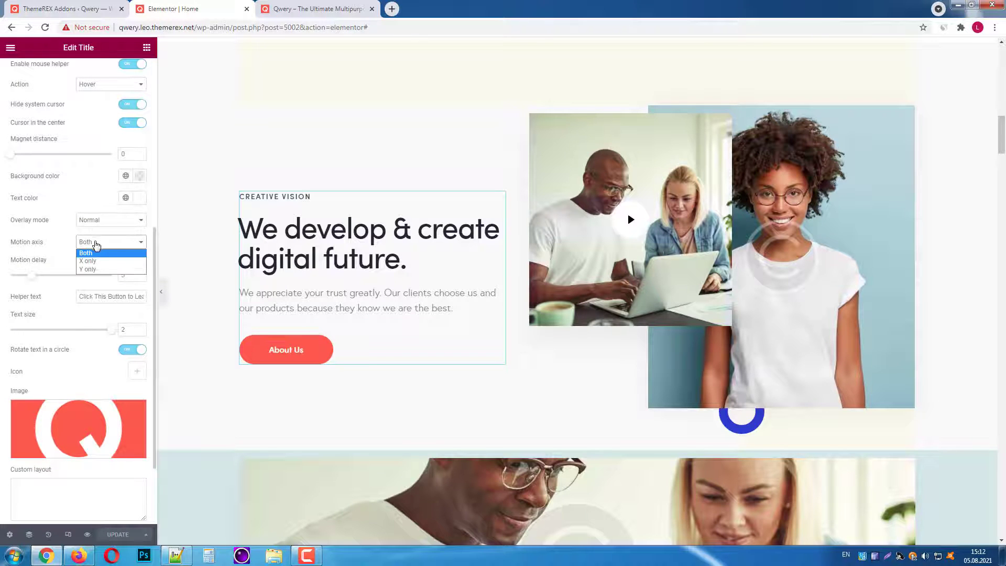
left_click(95, 261)
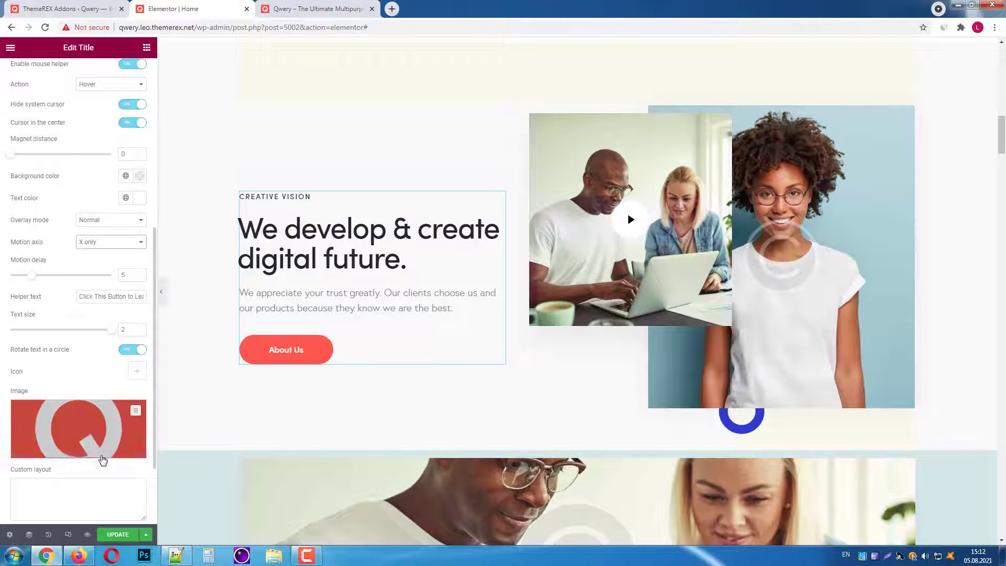
left_click(118, 534)
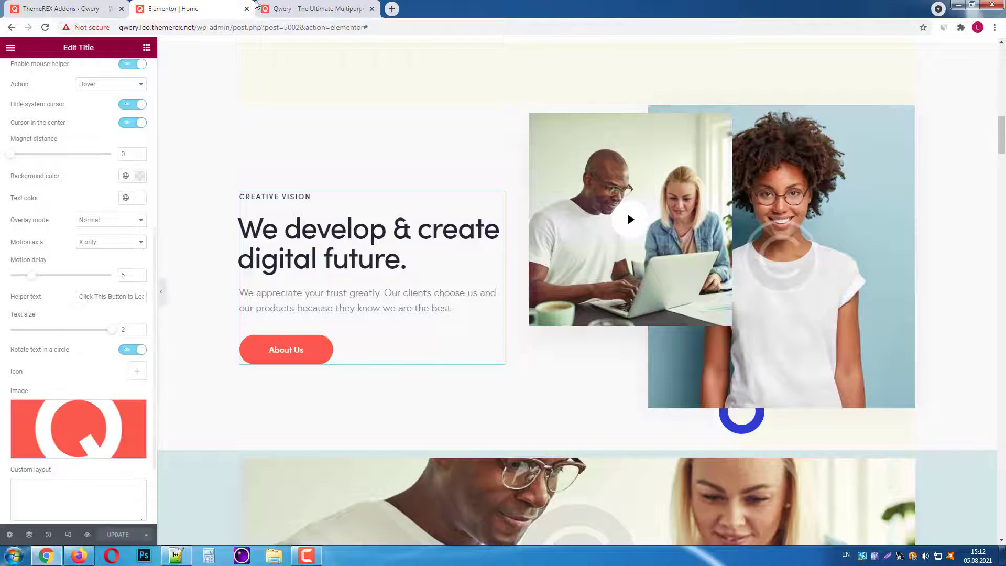
left_click(314, 8)
left_click(44, 29)
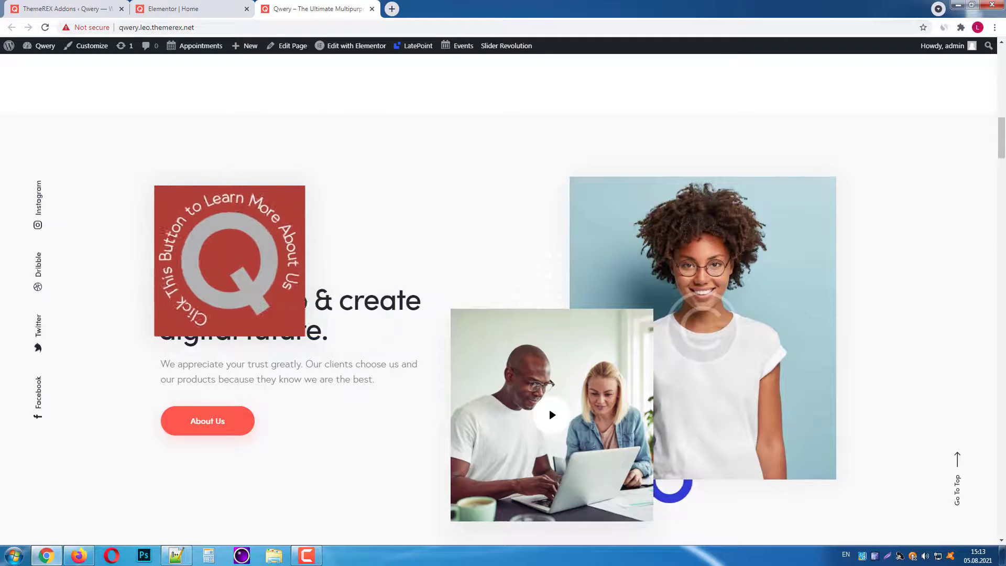
Step: Change the helper's Motion axis to Y only, update the page, and reload the live site
left_click(206, 9)
left_click(116, 242)
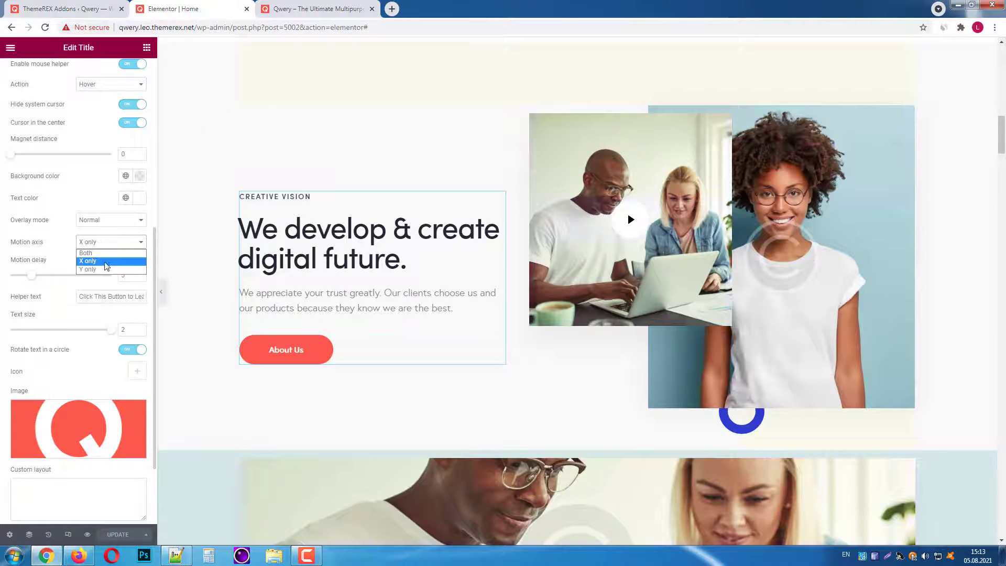
left_click(102, 270)
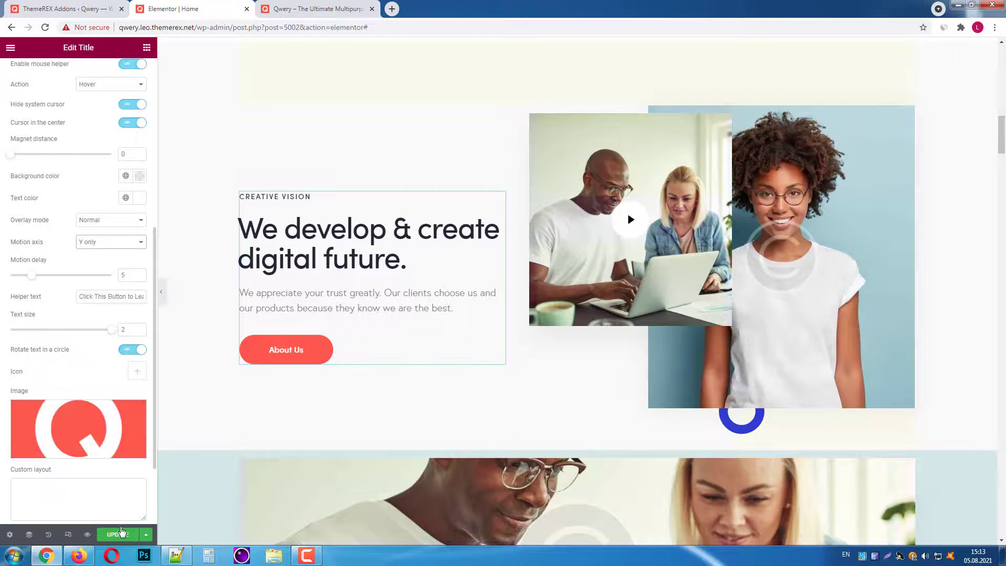
left_click(118, 534)
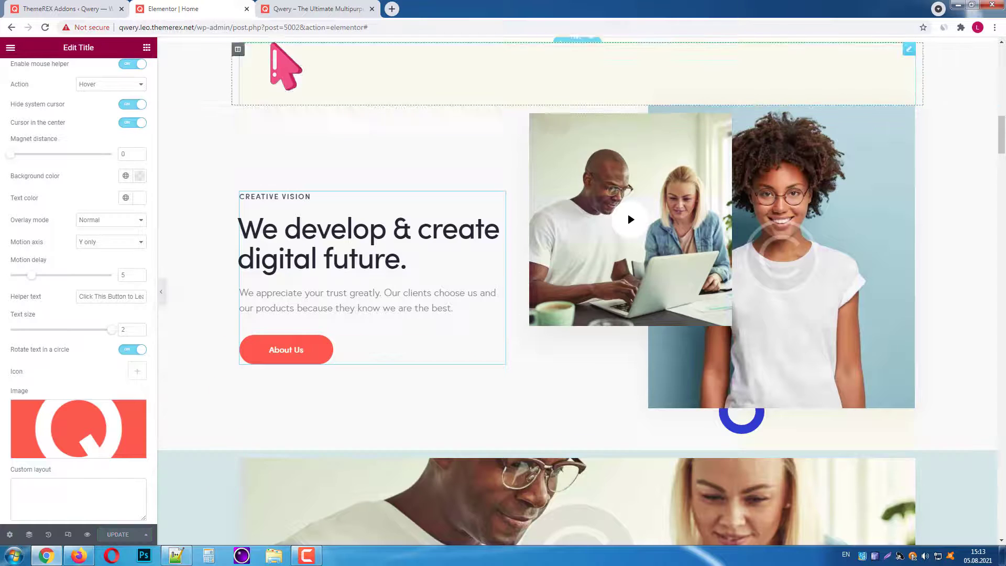
left_click(278, 9)
left_click(45, 28)
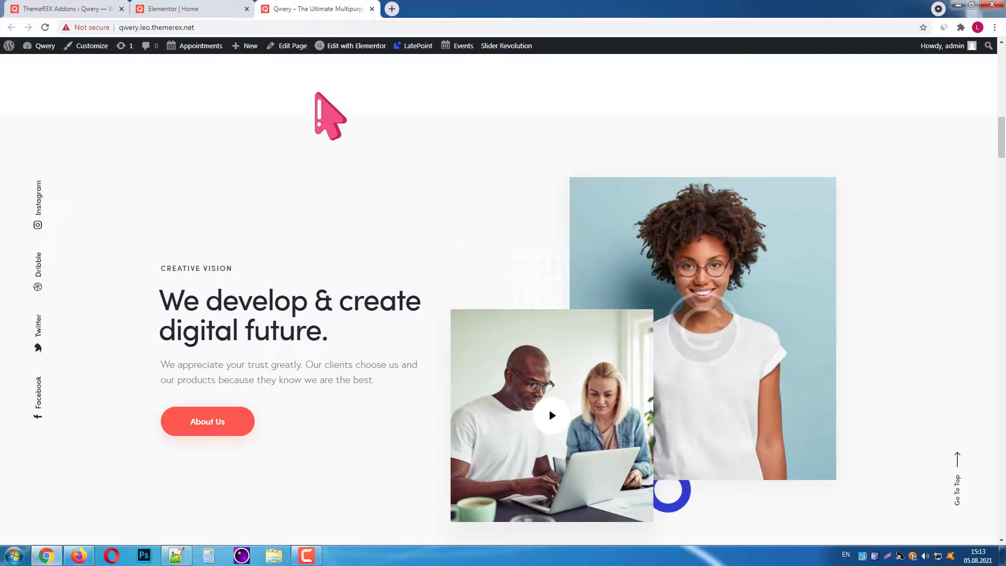
Step: Set the helper's Motion axis back to Both, then return to the live Qwery page
left_click(200, 5)
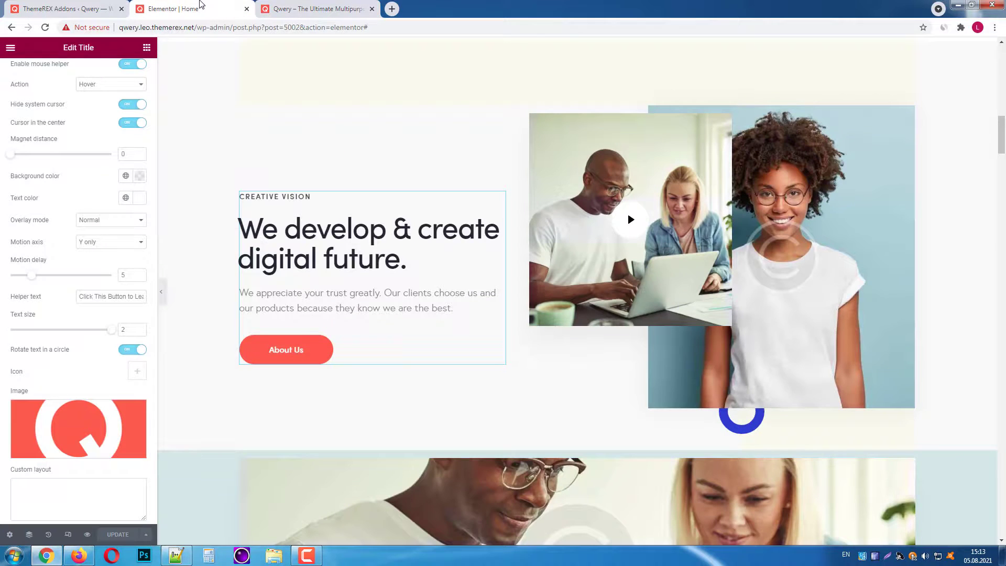
left_click(108, 242)
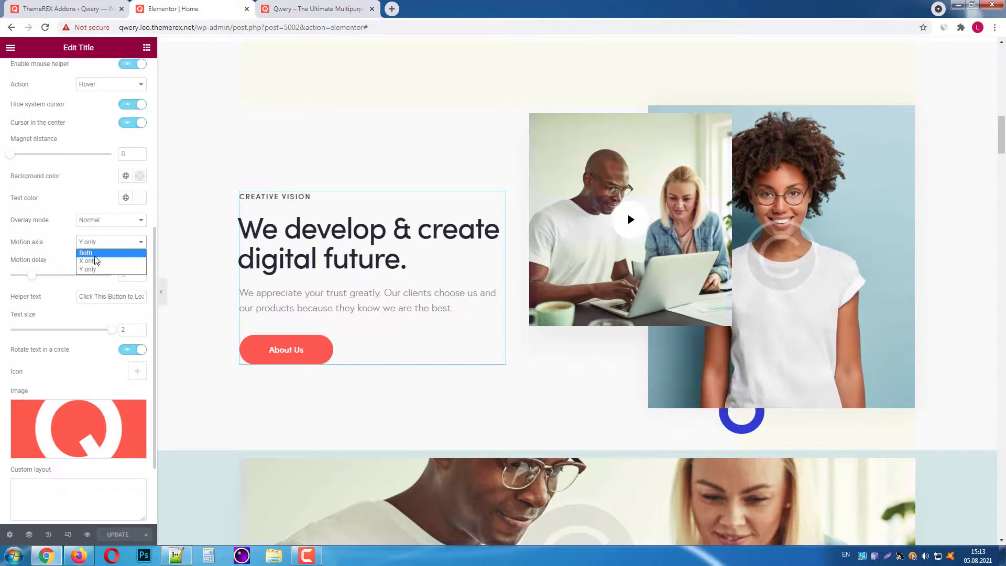
left_click(97, 255)
scroll(134, 272, "down", 2)
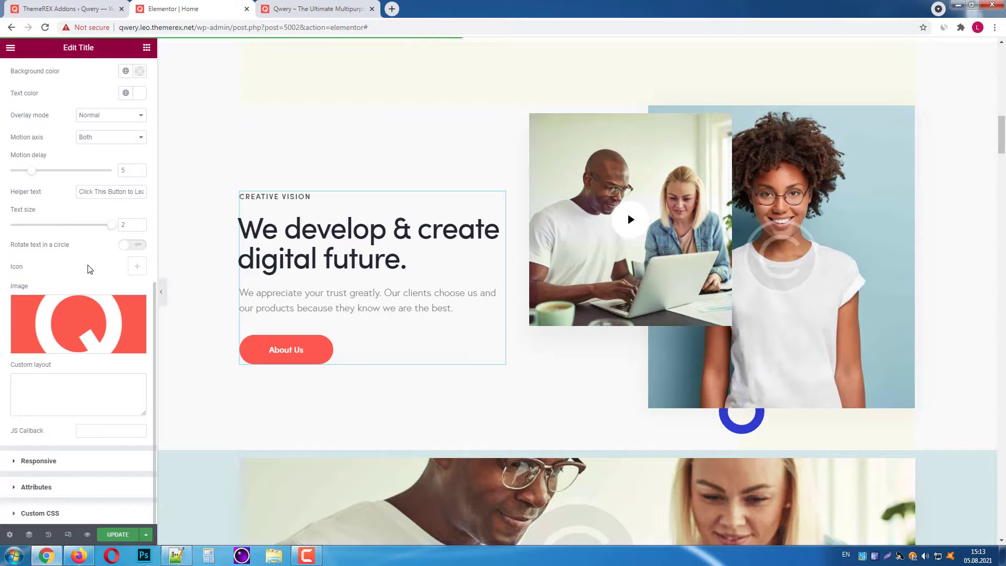
left_click(314, 9)
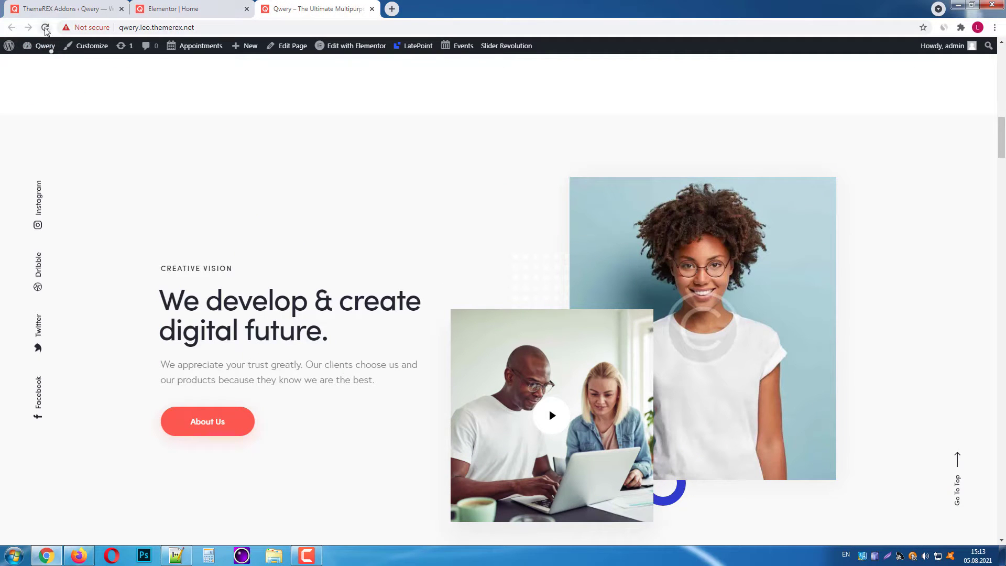